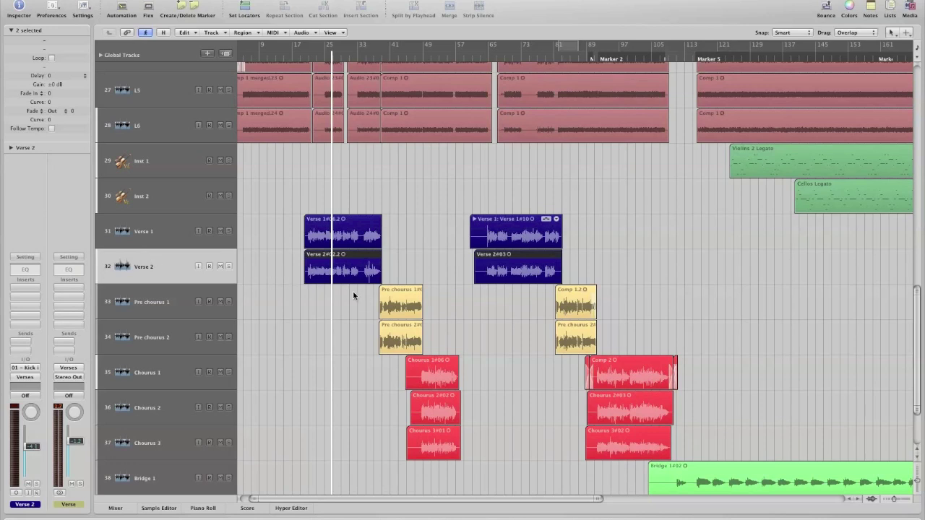
Step: Insert VocALign Pro AU (Mono) from Synchro Arts on the Pre chourus 2 dub track
click(143, 337)
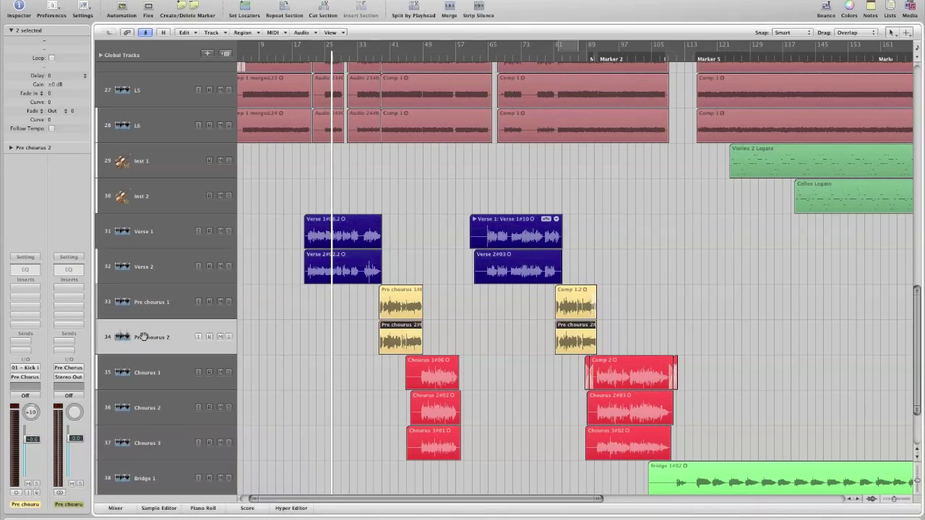
click(31, 288)
mouse_move(62, 410)
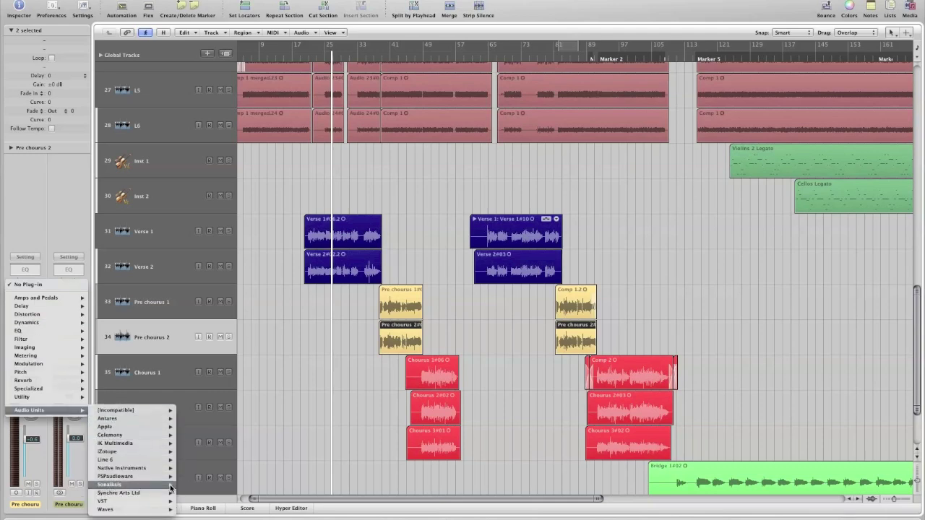
mouse_move(168, 493)
mouse_move(246, 493)
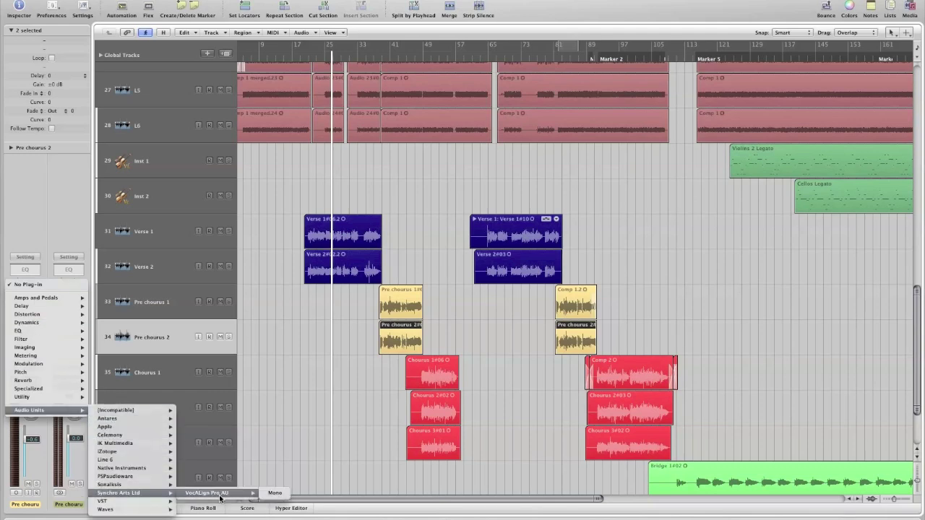
click(273, 495)
Step: Set VocALign's side chain to Audio 37 – Pre chourus 1, the guide track
drag(304, 21, 781, 118)
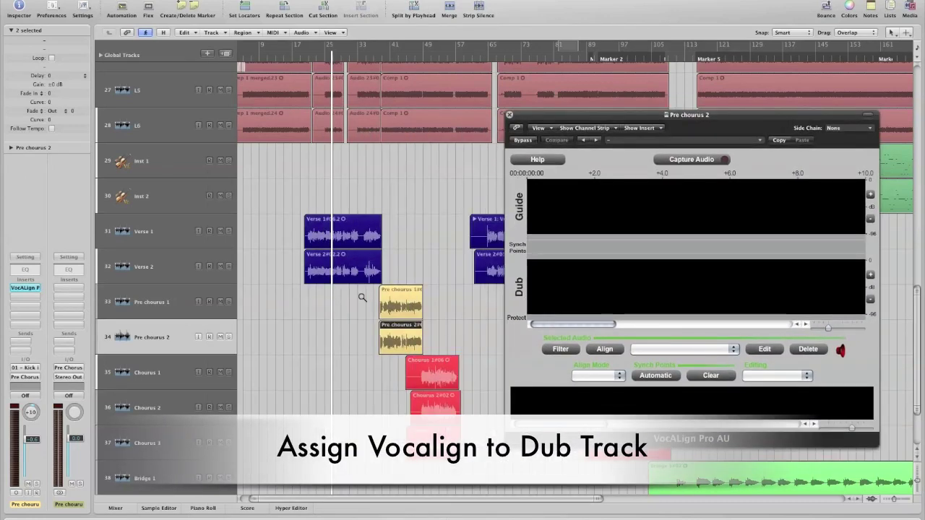
drag(362, 297, 442, 351)
drag(569, 123, 283, 123)
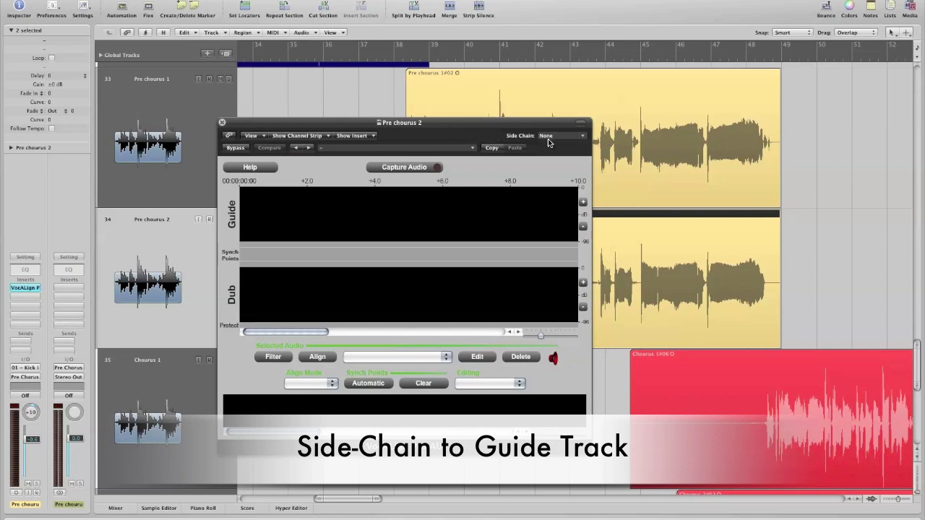
click(547, 136)
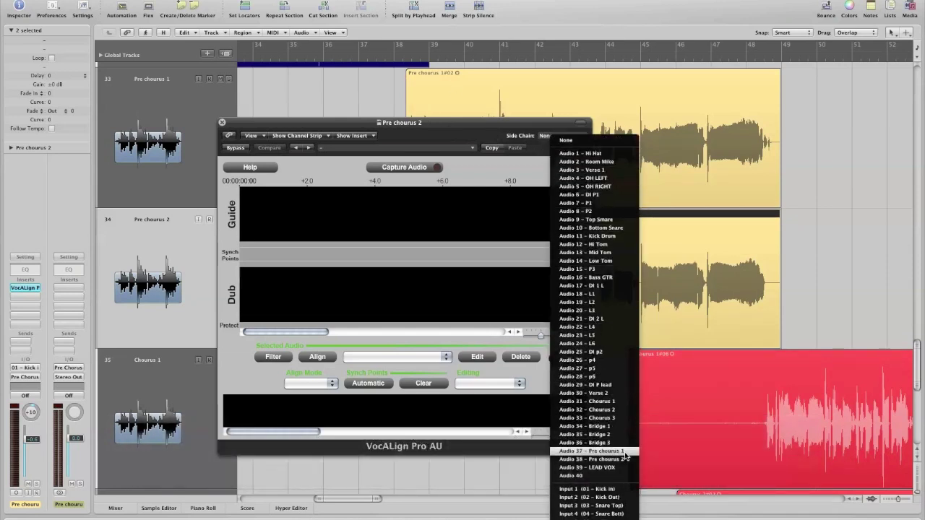
click(624, 451)
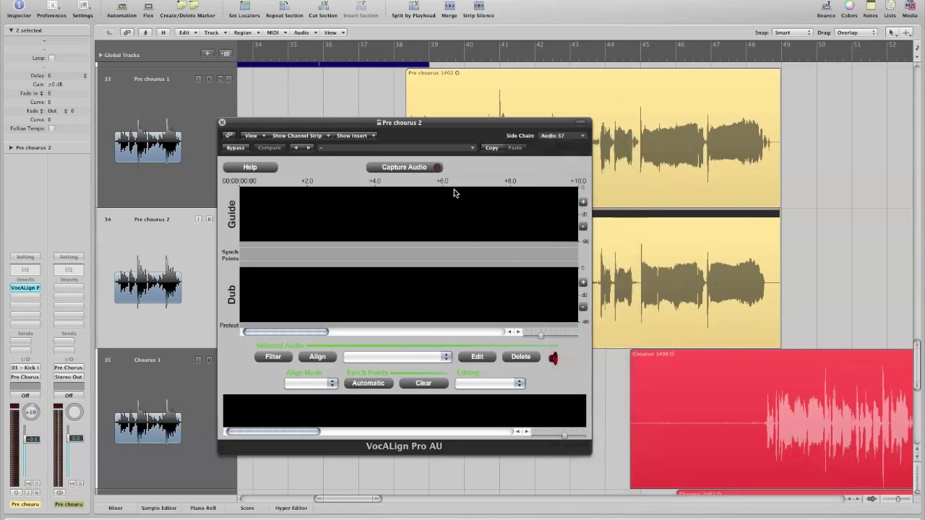
Step: Arm Capture Audio and play the pre-chorus so VocALign records both guide and dub takes
drag(424, 124, 752, 164)
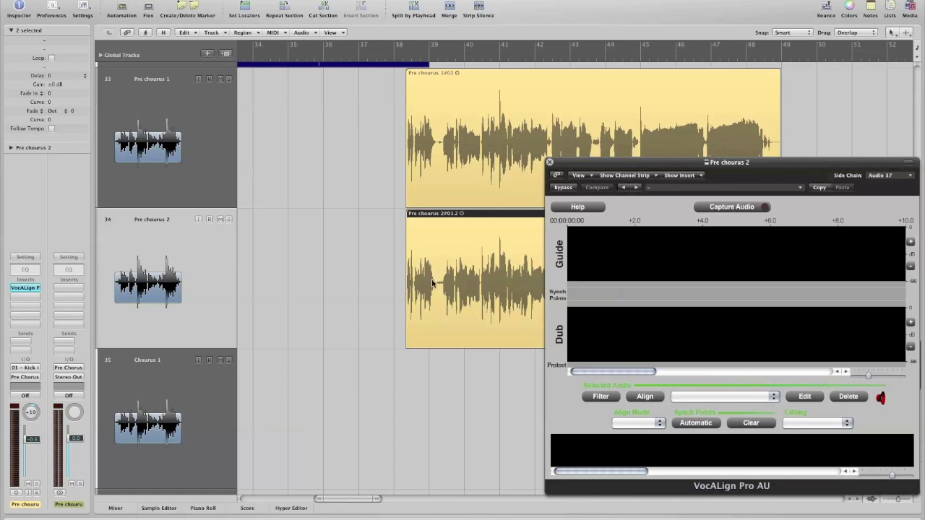
key(z)
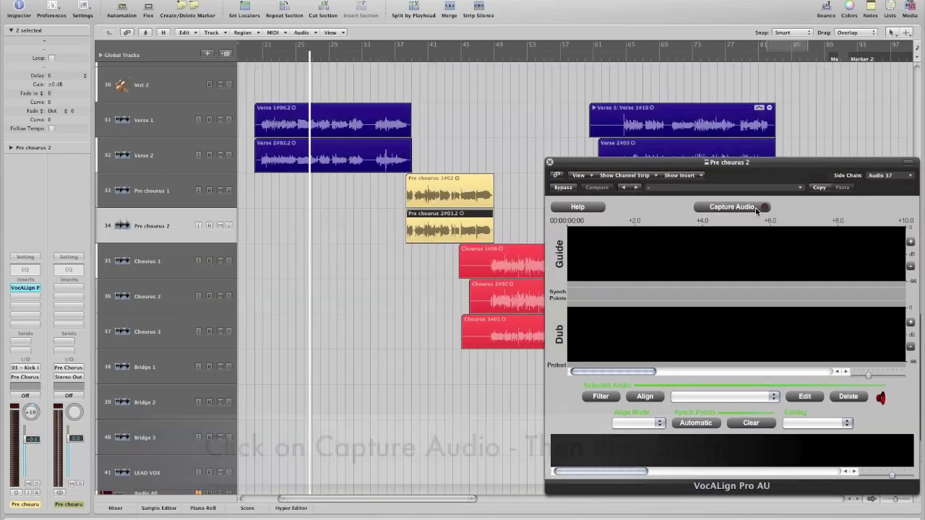
click(748, 207)
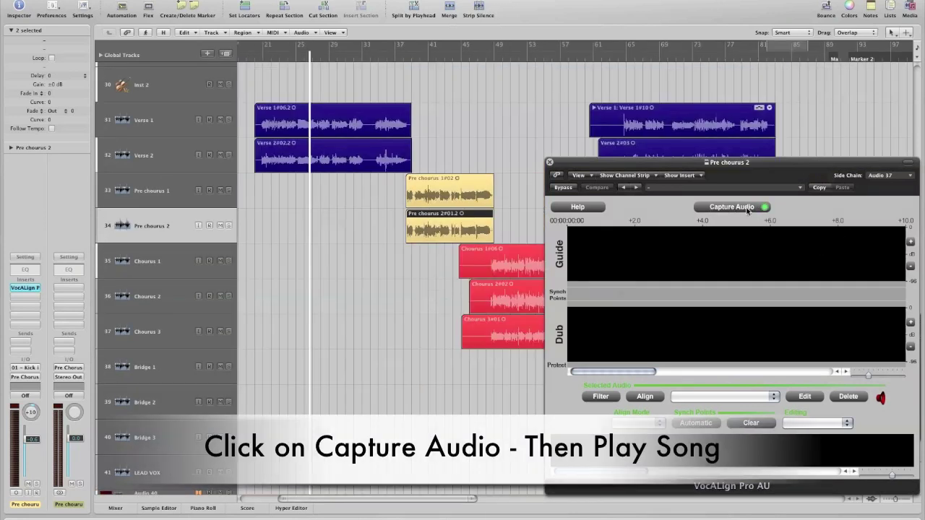
click(396, 57)
key(space)
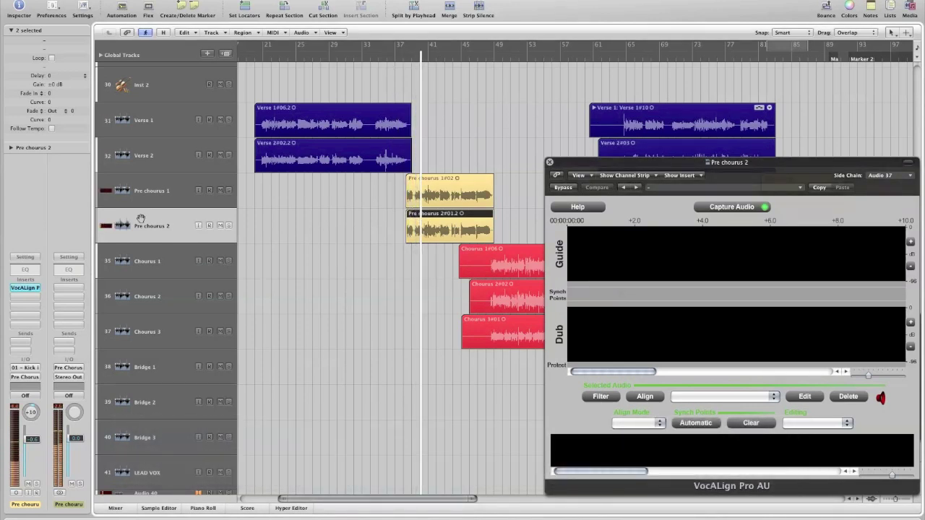
click(172, 193)
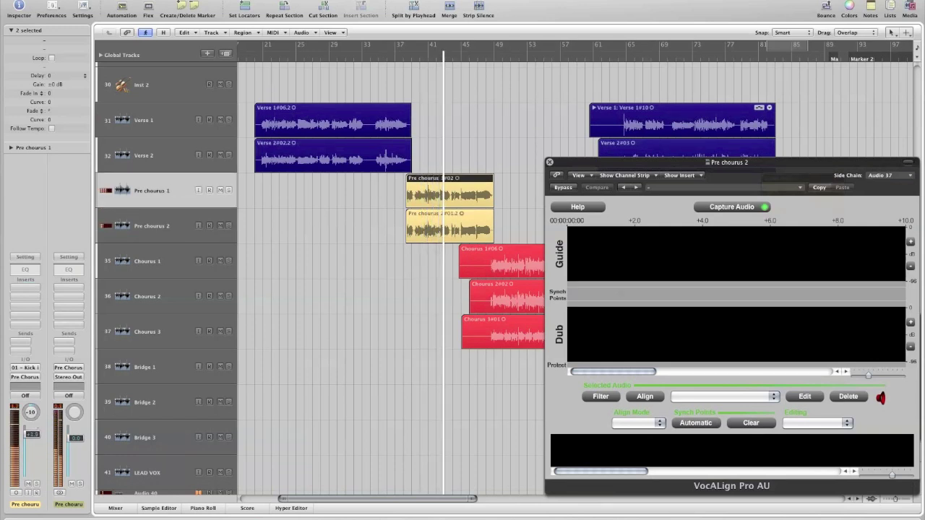
click(157, 224)
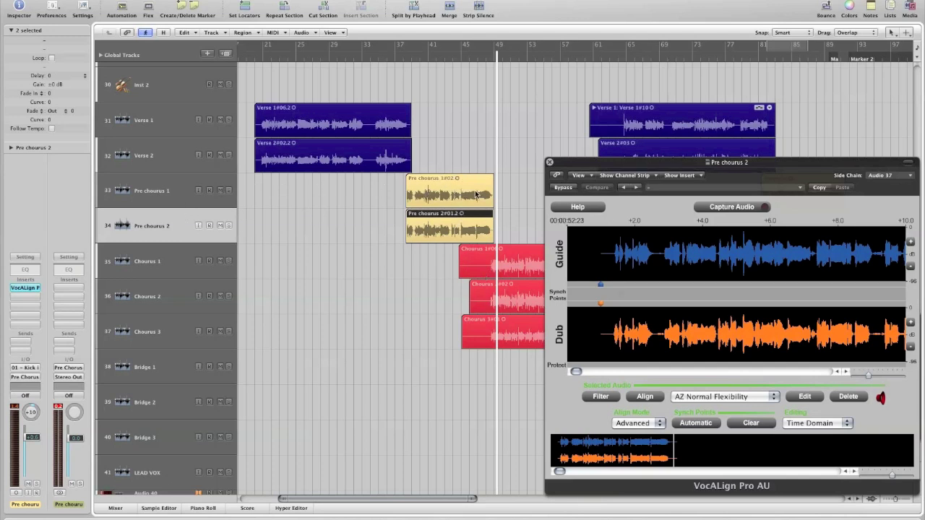
Step: Run Align and then Edit in VocALign to align the Pre chourus 2 dub
drag(712, 172, 635, 157)
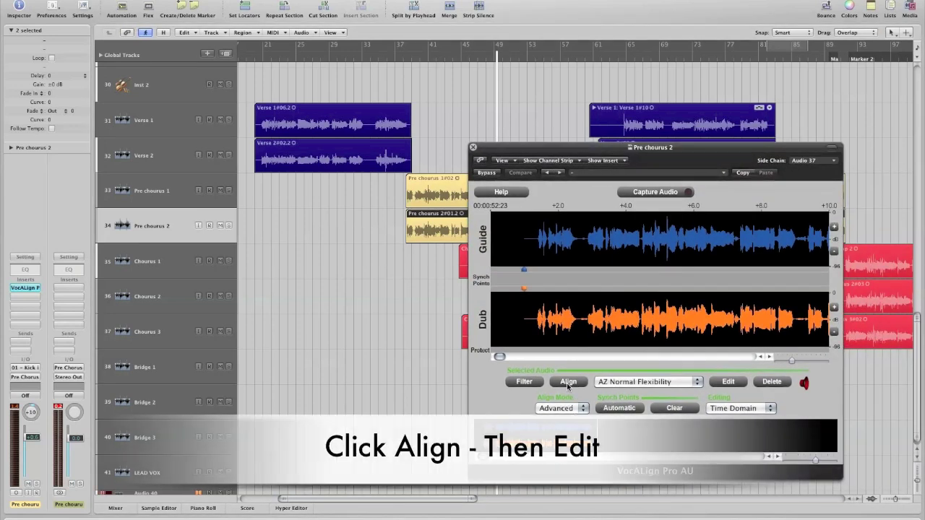
click(571, 382)
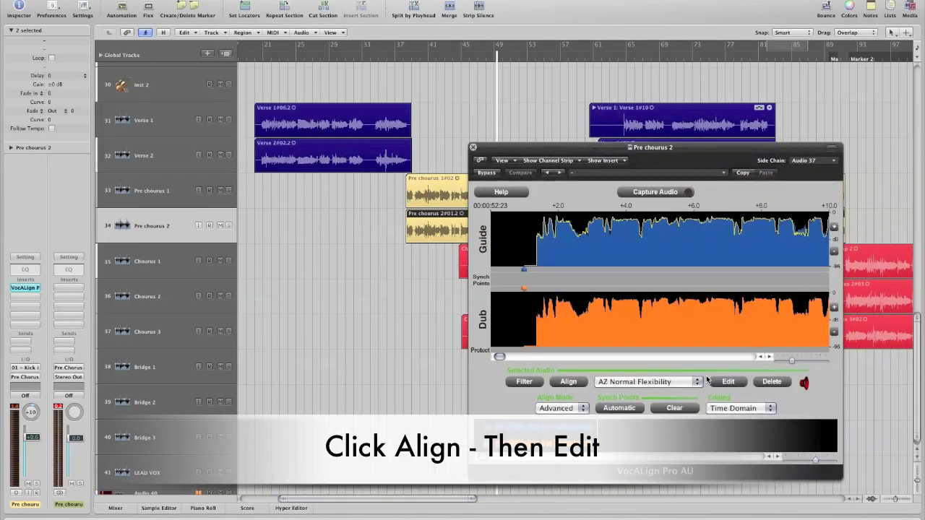
click(729, 382)
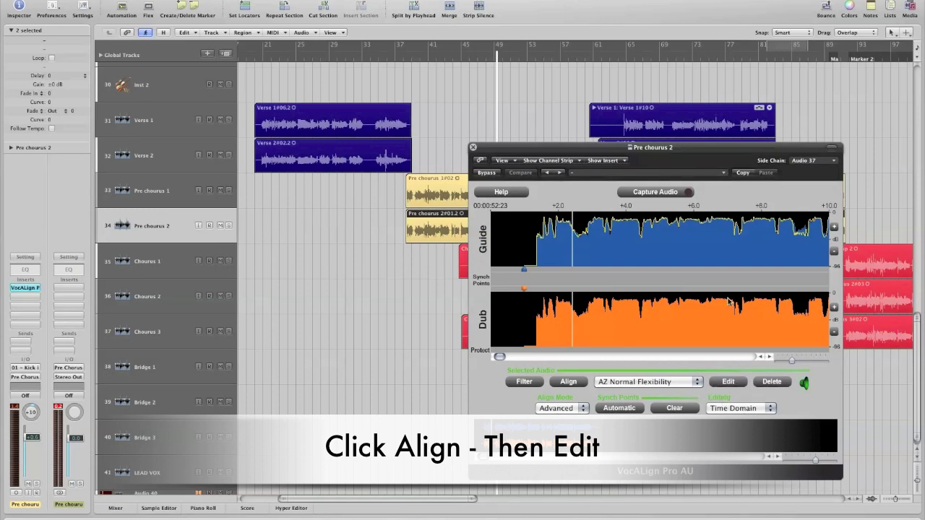
Step: Play from bar 37 and solo the two pre-chorus tracks to compare the aligned take
drag(605, 156, 745, 158)
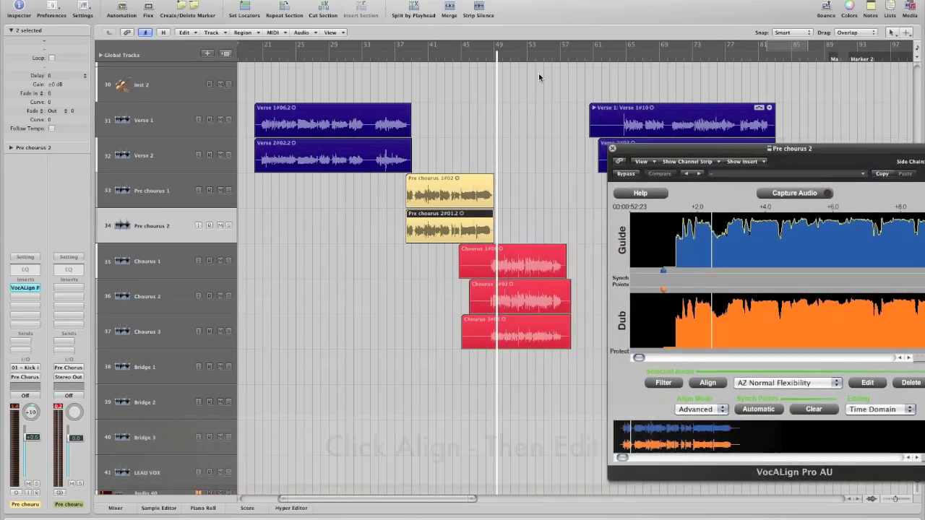
click(404, 57)
key(space)
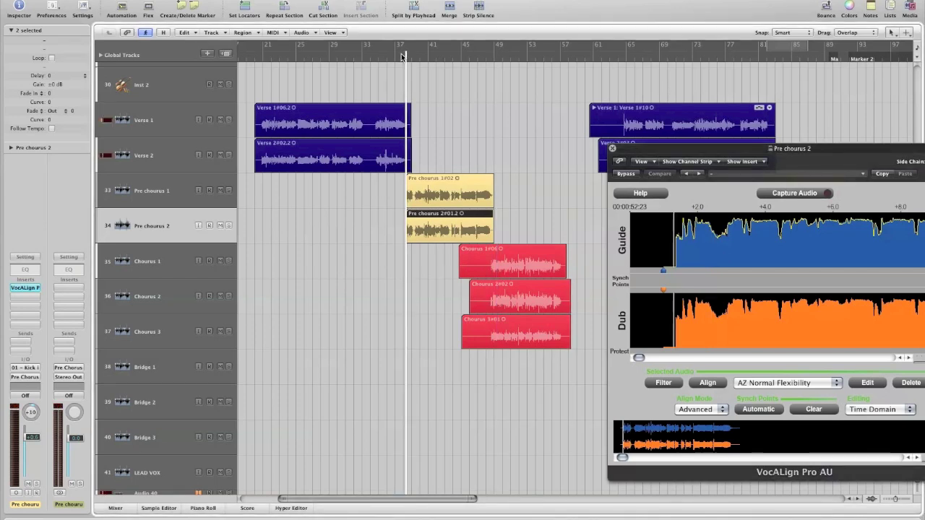
click(229, 192)
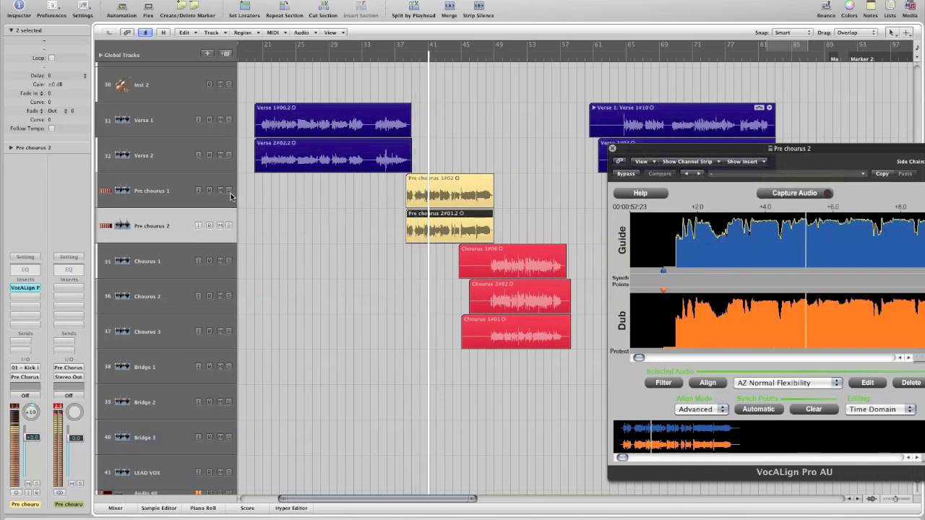
click(229, 226)
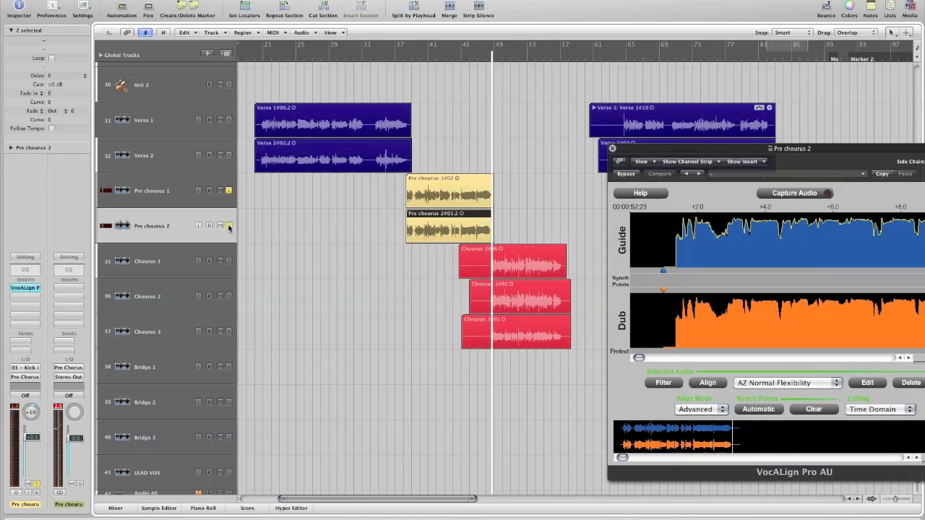
click(228, 227)
Step: Bounce the Pre chourus 2 region in place to a new track, muting the original region
right_click(453, 224)
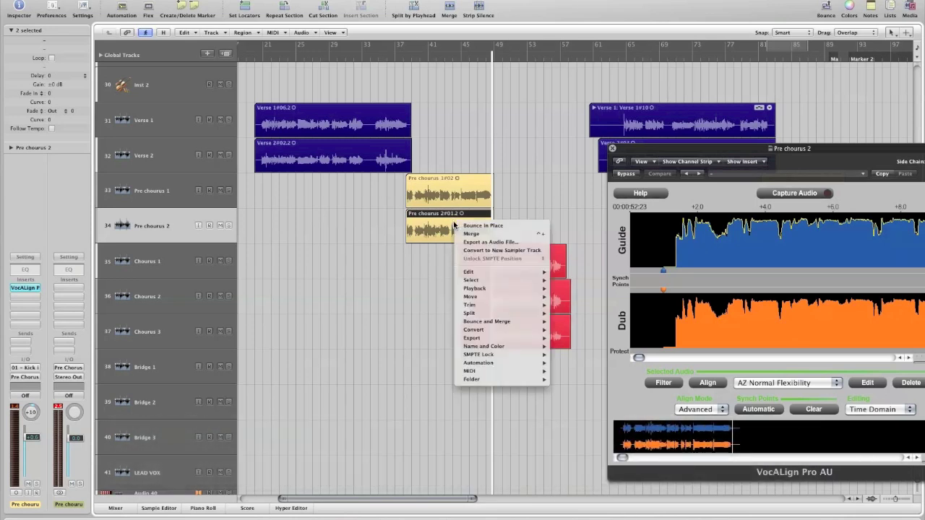
click(482, 226)
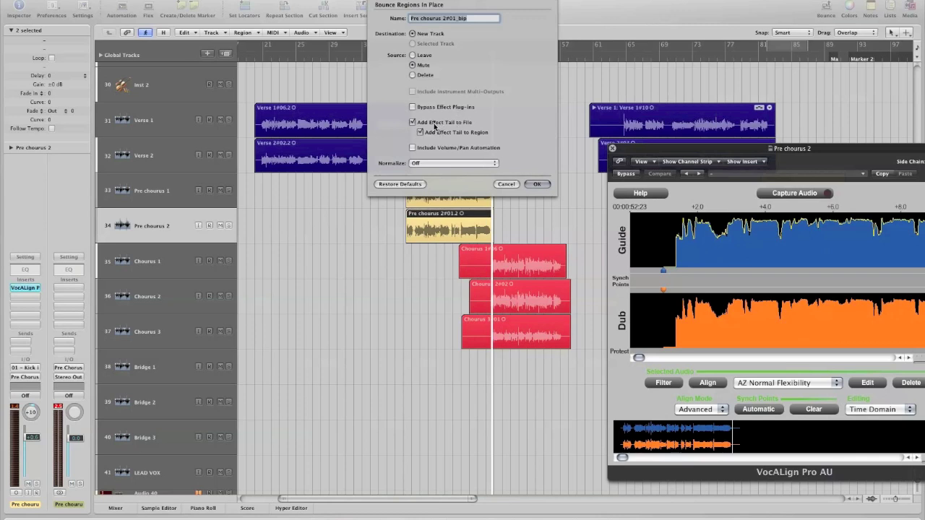
click(542, 184)
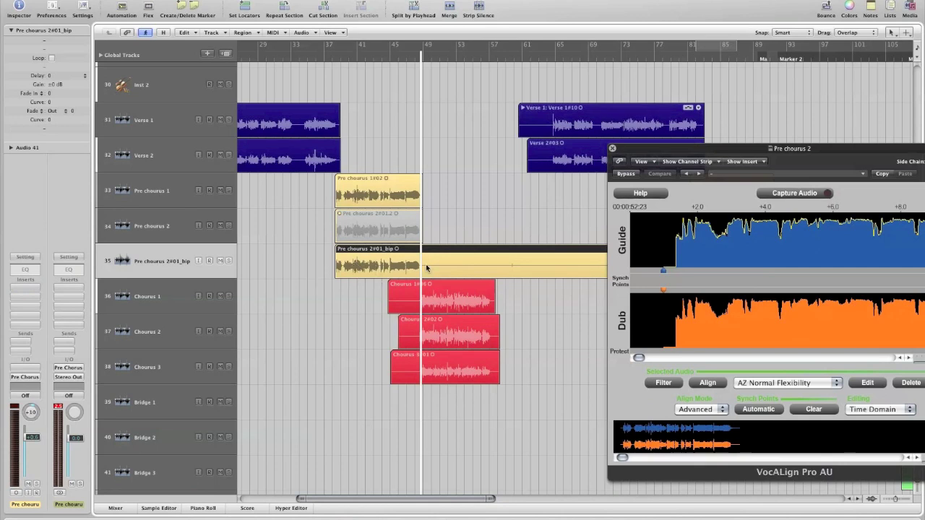
Step: Delete the captured audio from VocALign and bypass the plug-in
click(330, 58)
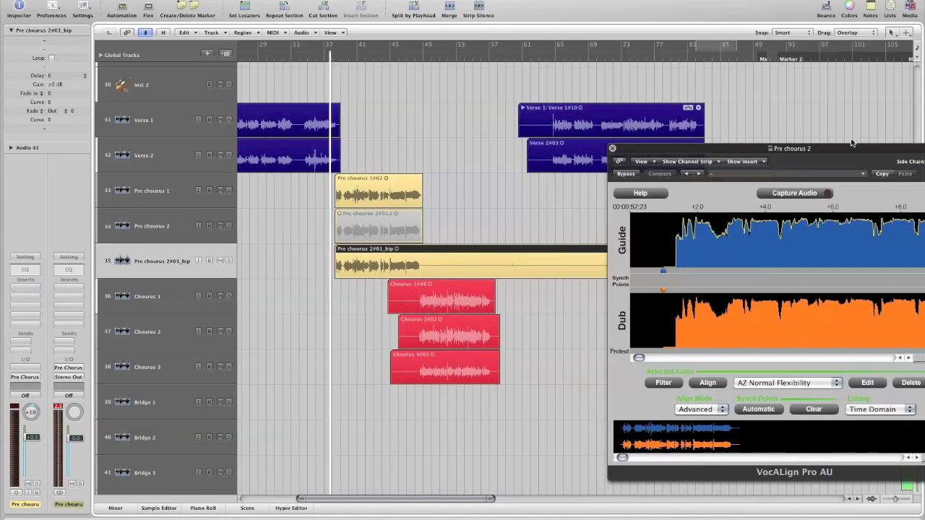
drag(851, 143, 757, 154)
click(817, 388)
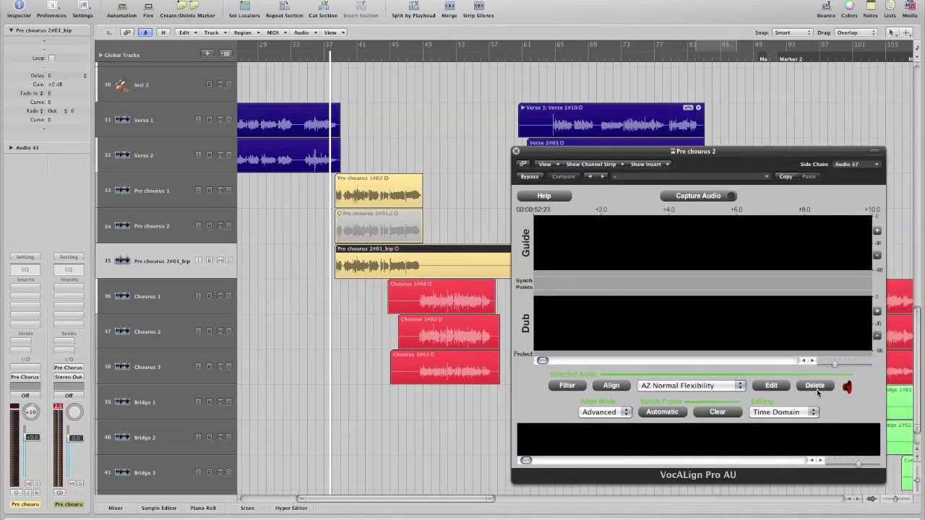
click(530, 176)
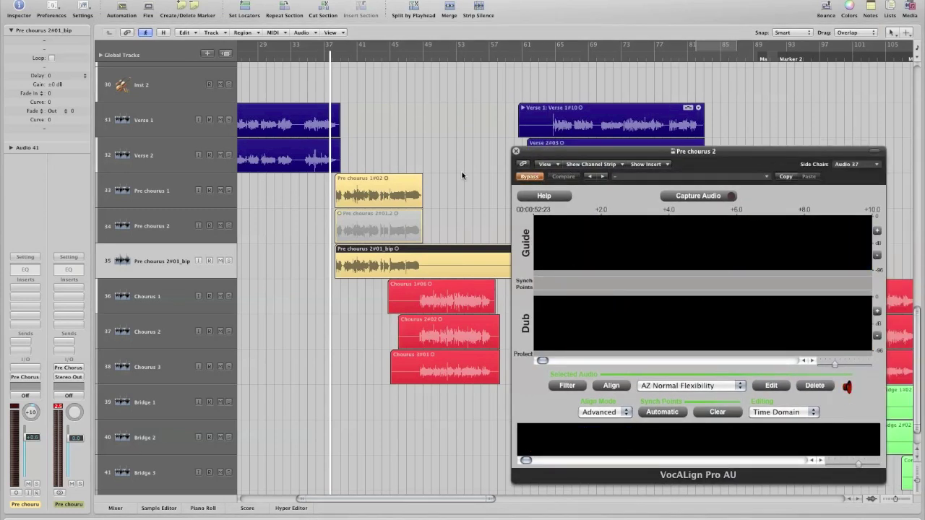
Step: Mute track 34, replay from bar 37, and raise the bounced track's volume fader
click(220, 227)
click(316, 58)
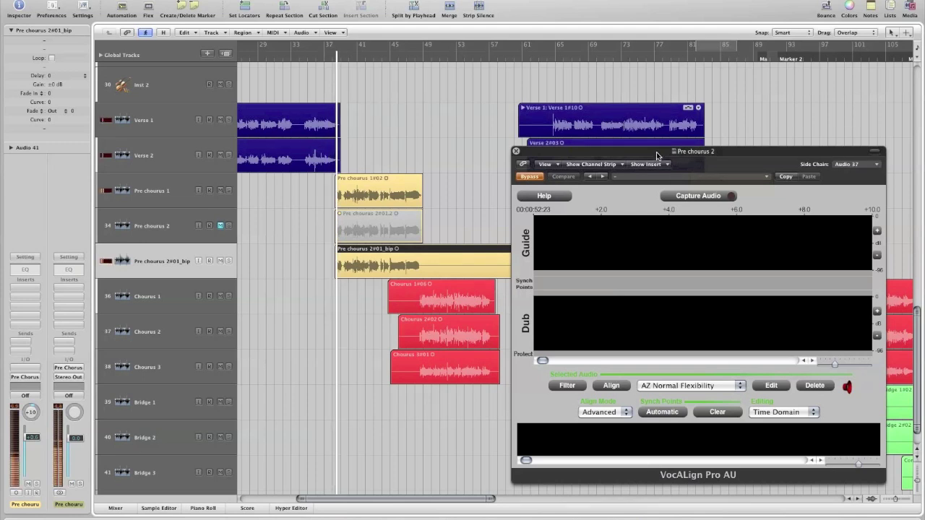
drag(656, 151, 716, 145)
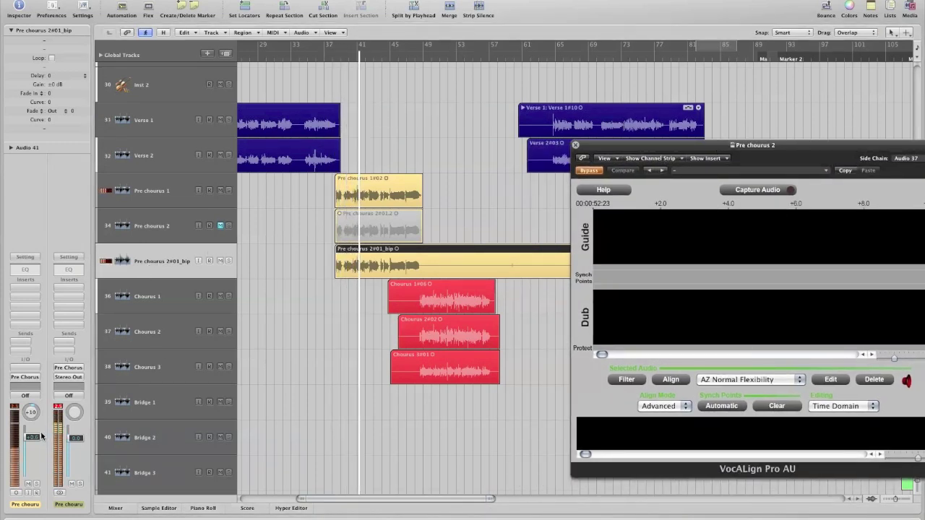
drag(43, 440, 42, 434)
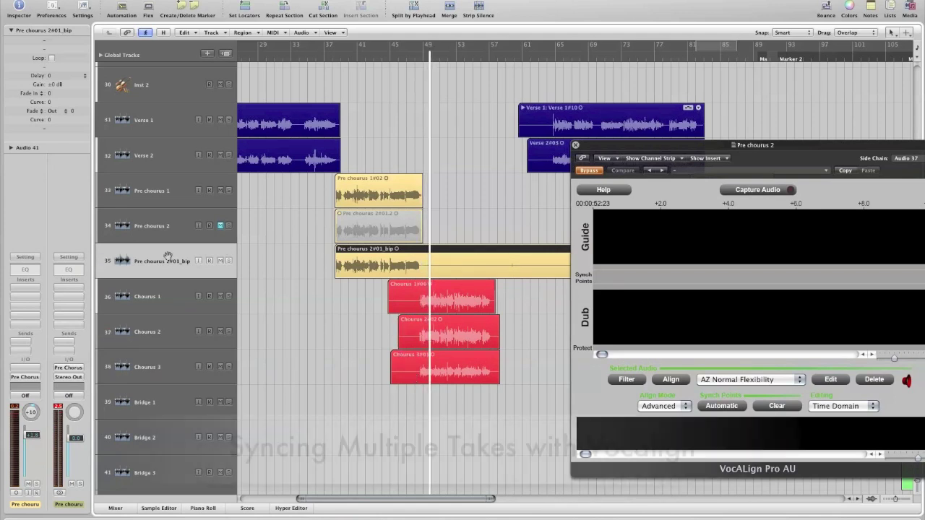
Step: Delete the marked front portions of the three Chorus regions and select Chorus 2
drag(361, 306, 414, 359)
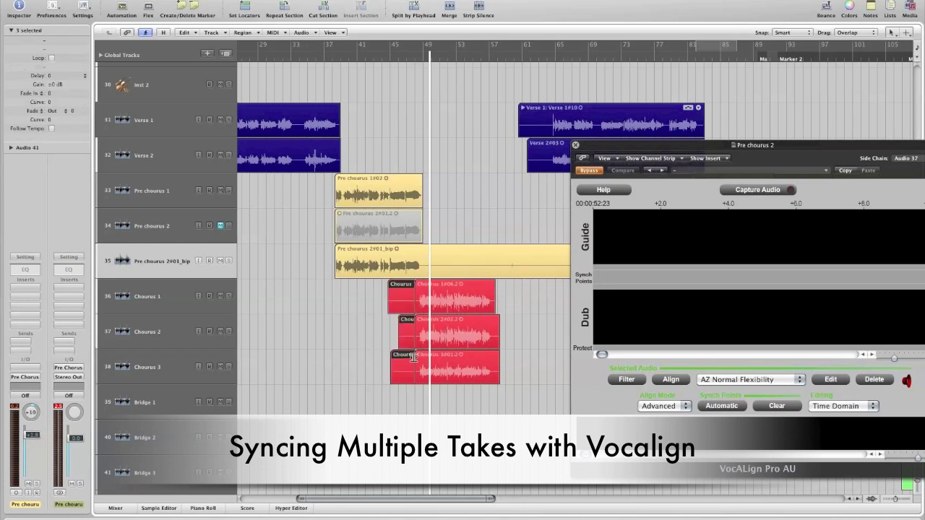
key(Delete)
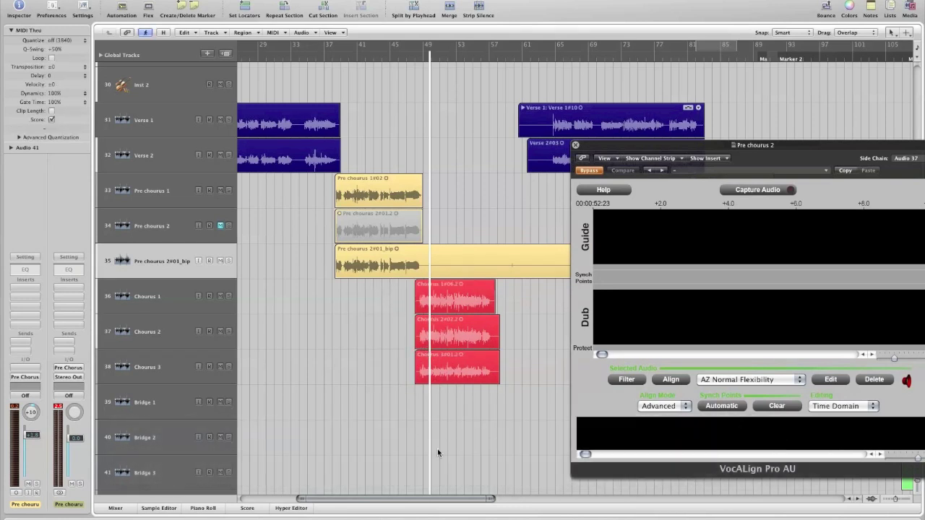
click(156, 330)
Step: Load VocALign Pro AU on Chorus 2 and close the Pre chorus 2 plug-in window
click(37, 295)
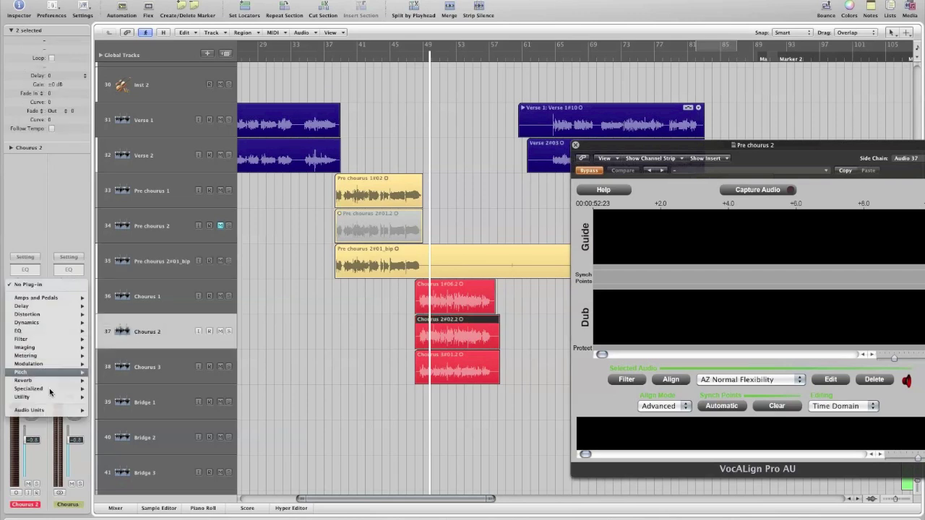
mouse_move(52, 403)
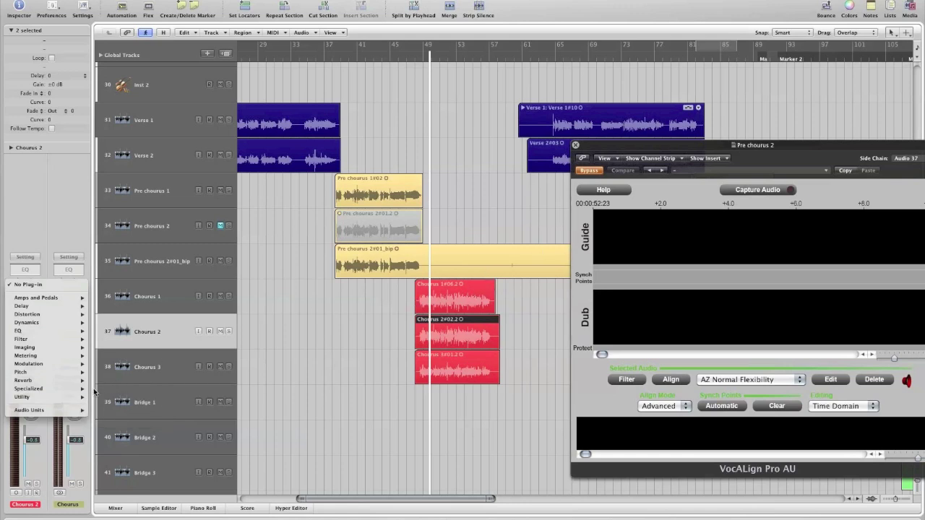
mouse_move(133, 418)
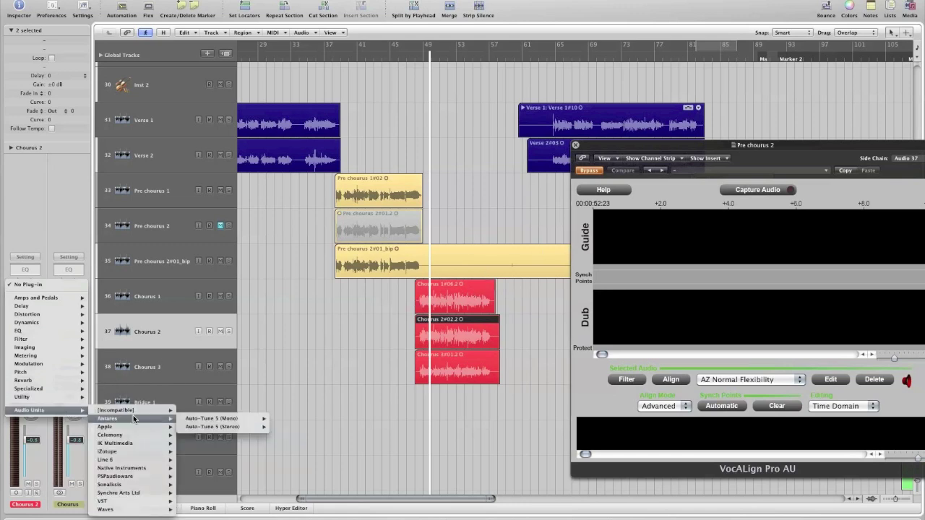
mouse_move(162, 492)
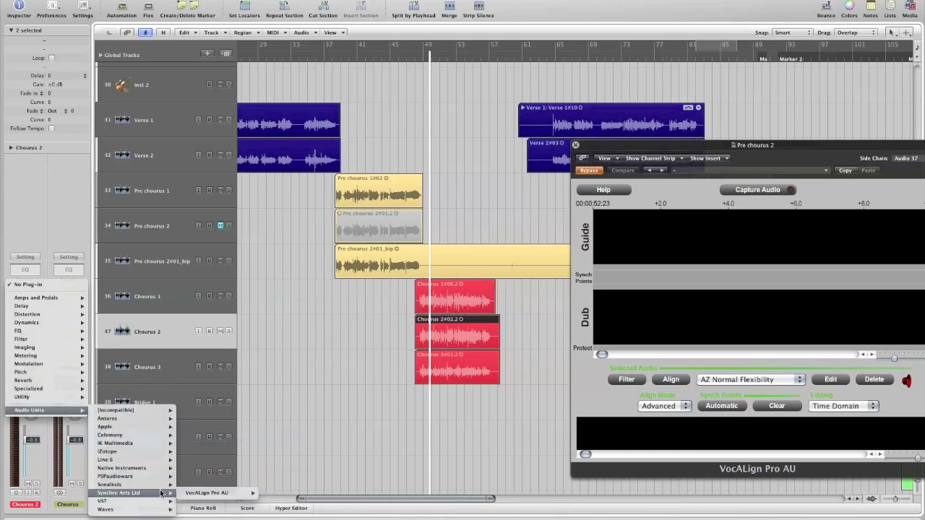
click(217, 493)
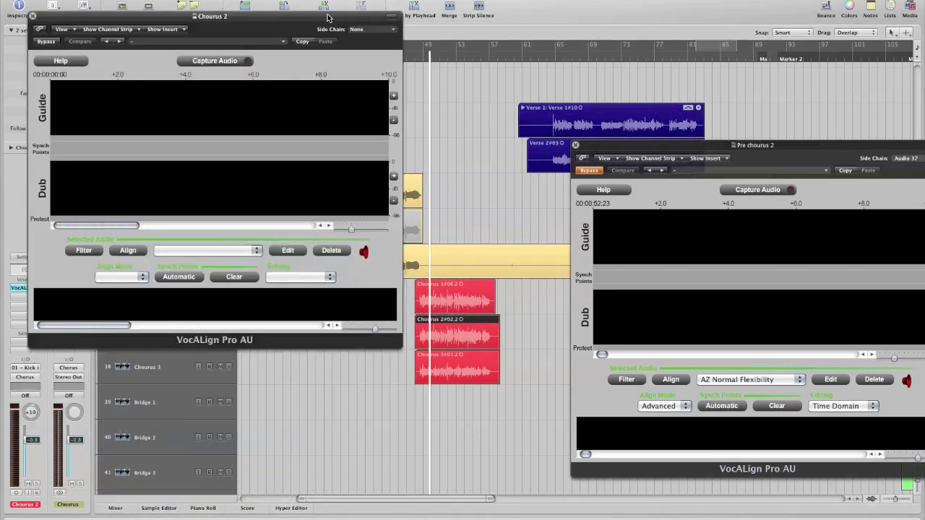
click(576, 145)
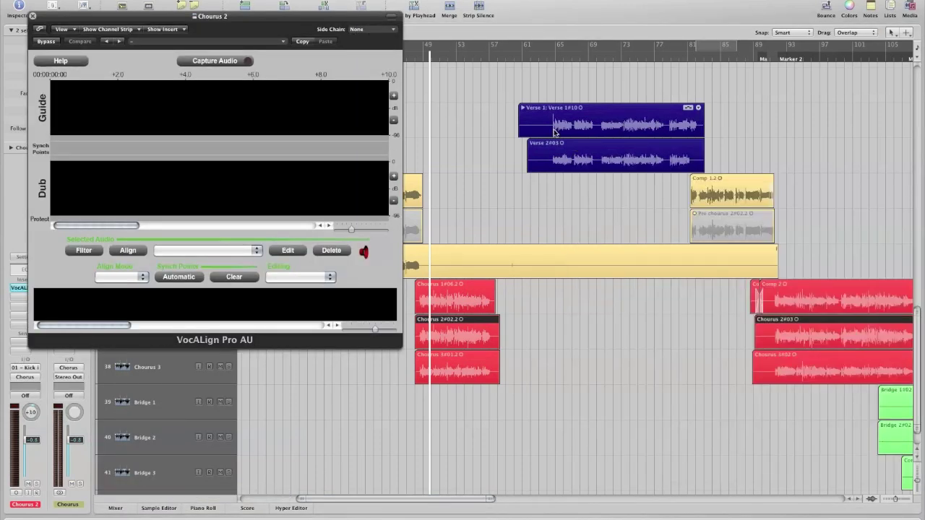
Step: Set Chorus 2's VocALign side chain to Audio 31 (Chorus 1)
drag(244, 25, 738, 91)
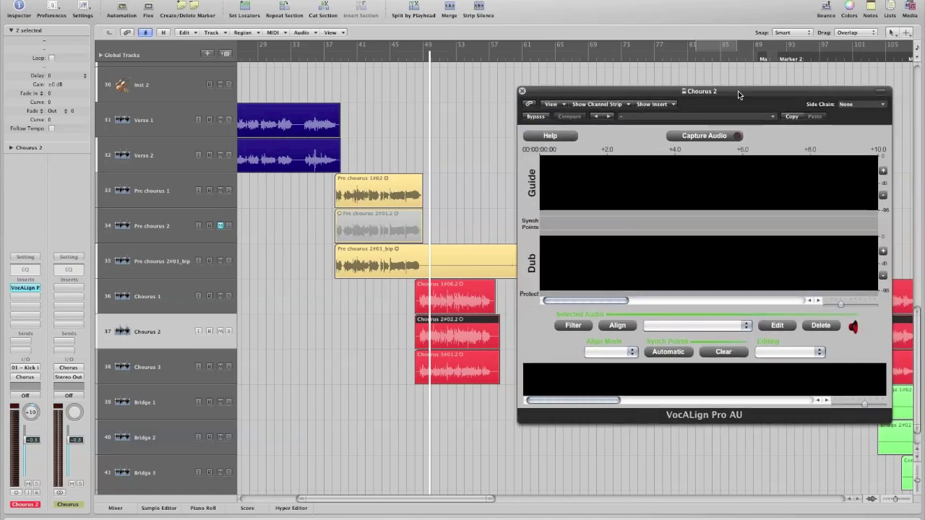
click(863, 106)
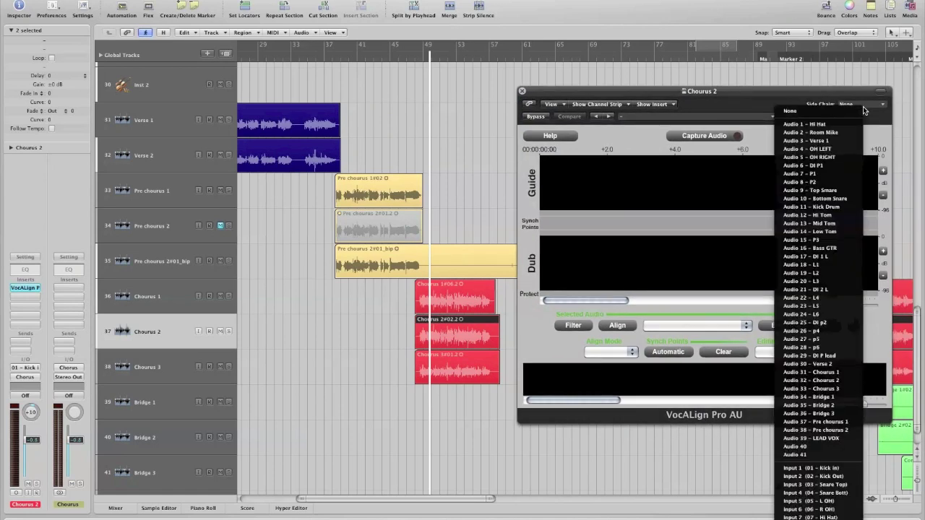
click(842, 373)
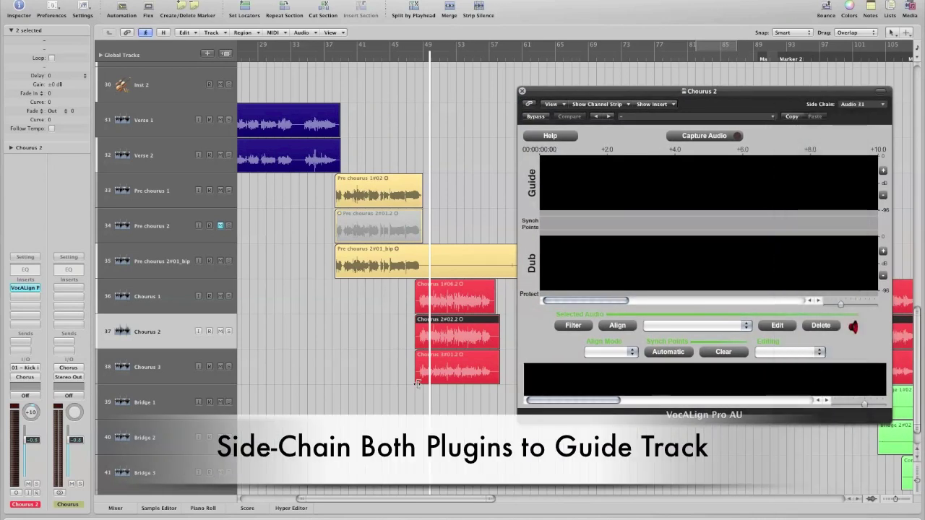
Step: Add VocALign Pro AU on Chorus 3, side-chained to Audio 31 (Chorus 1)
click(165, 374)
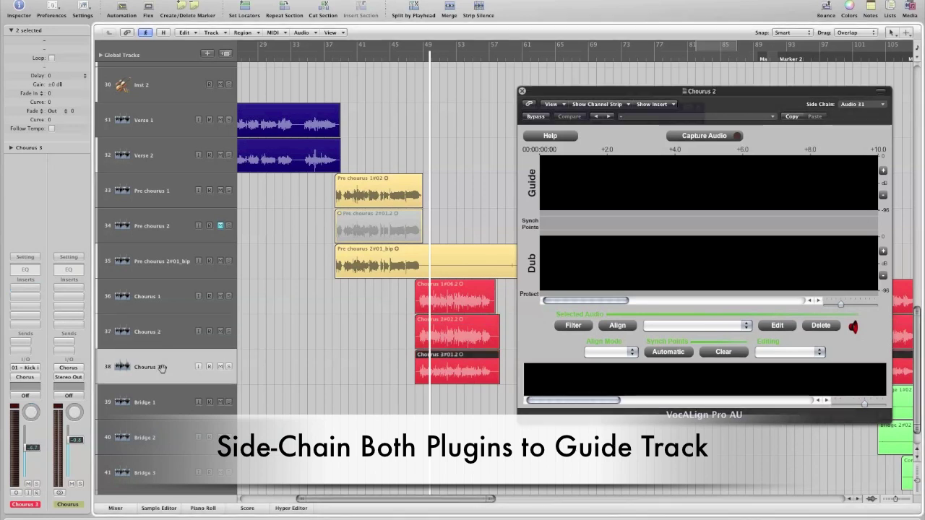
click(25, 288)
mouse_move(43, 410)
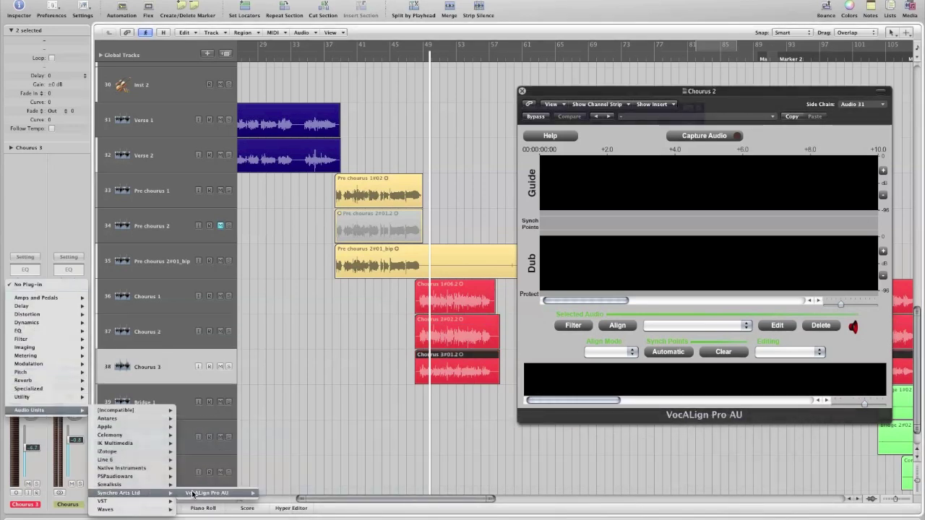
click(274, 494)
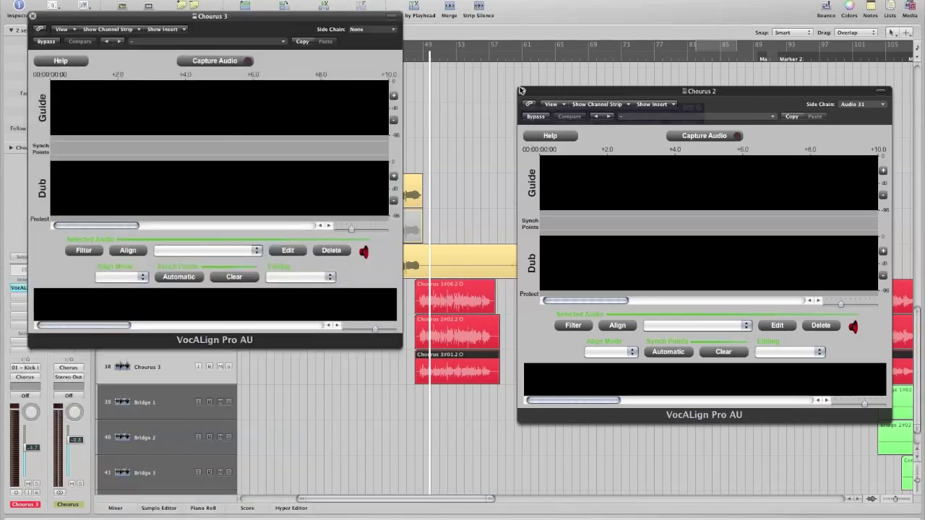
click(372, 28)
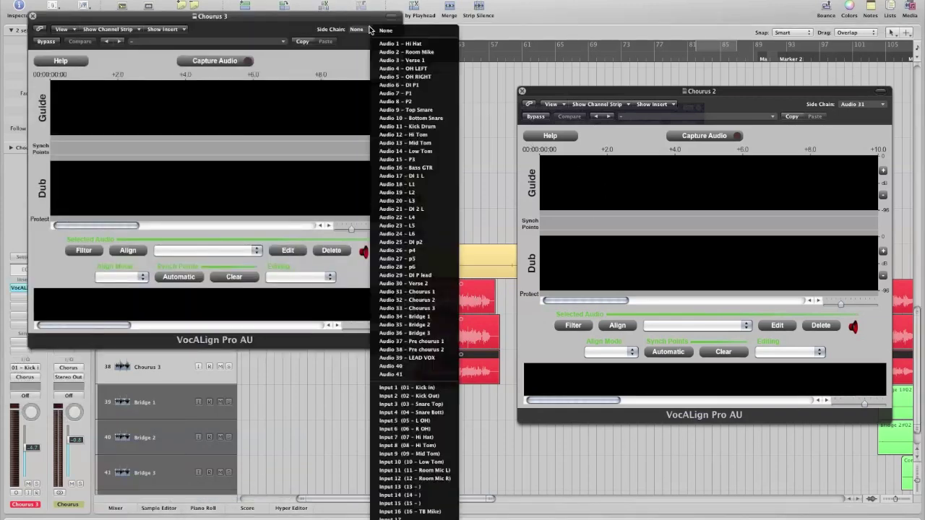
click(437, 293)
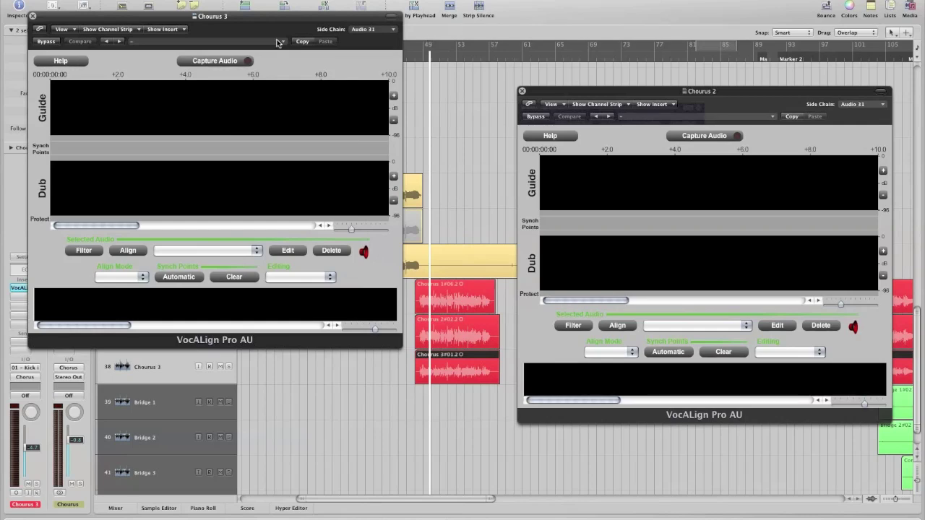
drag(261, 21, 746, 179)
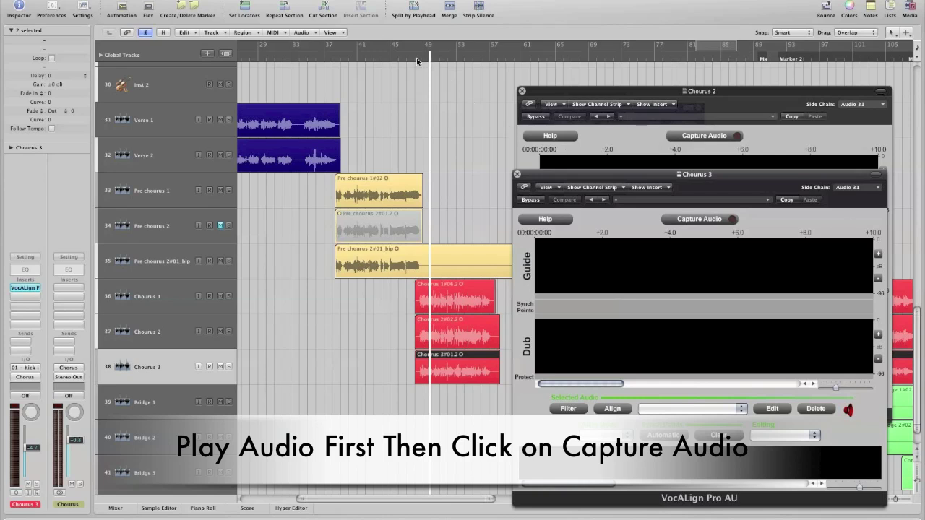
Step: Play from around bar 42 while both Chorus 2 and Chorus 3 VocALign windows capture audio
click(377, 58)
key(space)
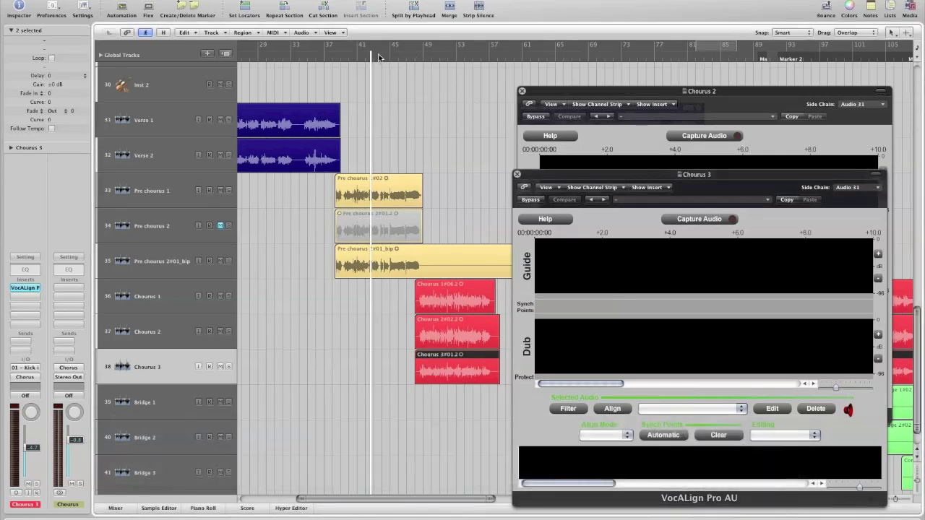
click(639, 127)
click(704, 136)
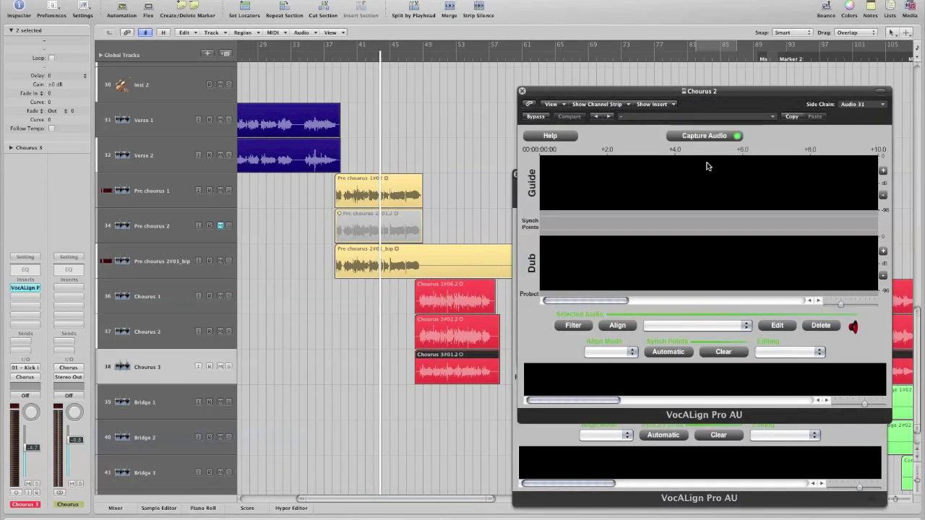
click(759, 458)
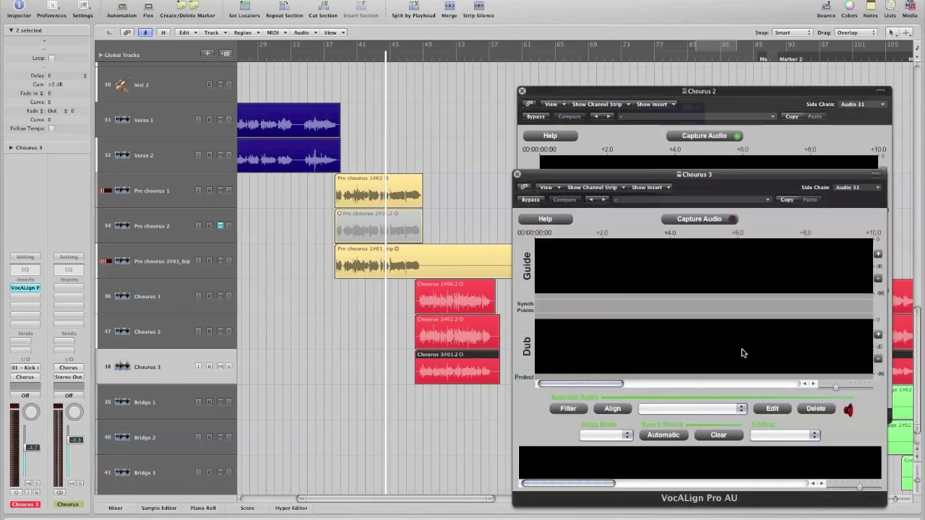
click(700, 219)
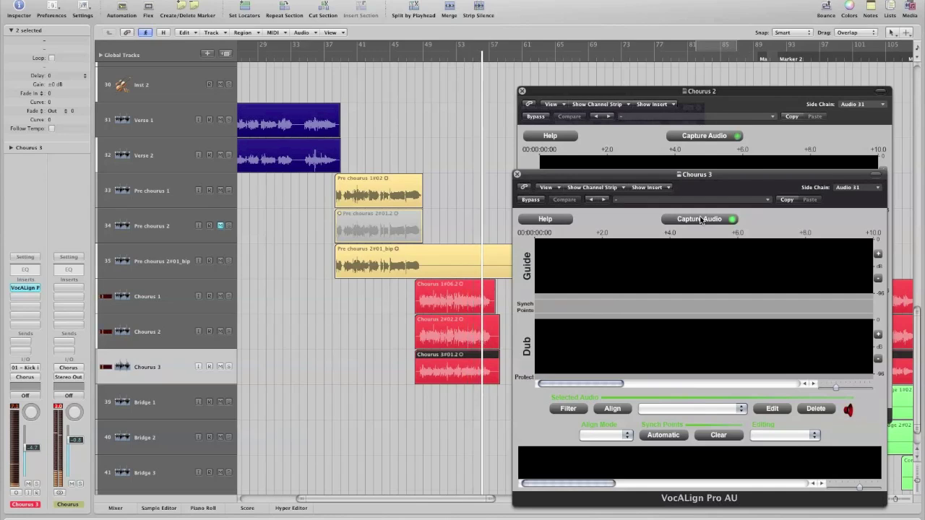
click(699, 219)
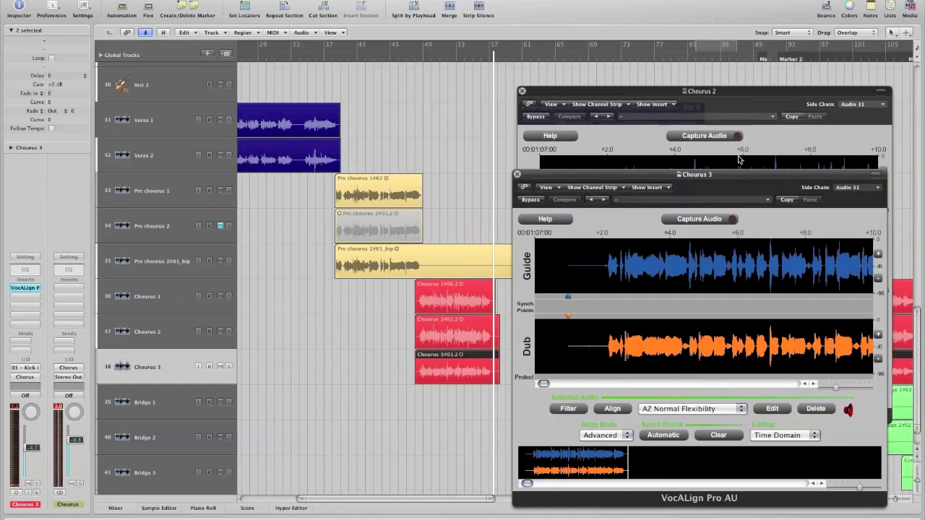
Step: Align the Chorus 2 dub to its guide and switch to Edit view
drag(744, 87, 331, 149)
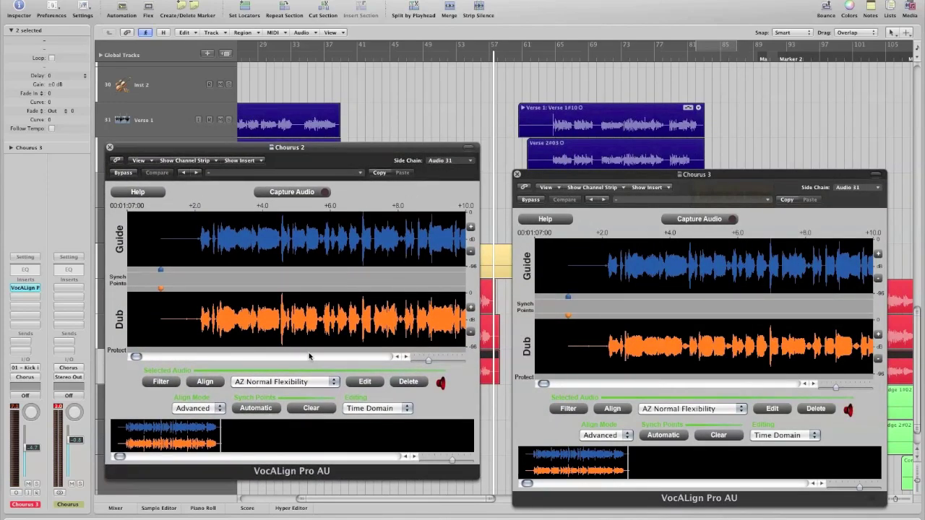
click(205, 382)
click(365, 382)
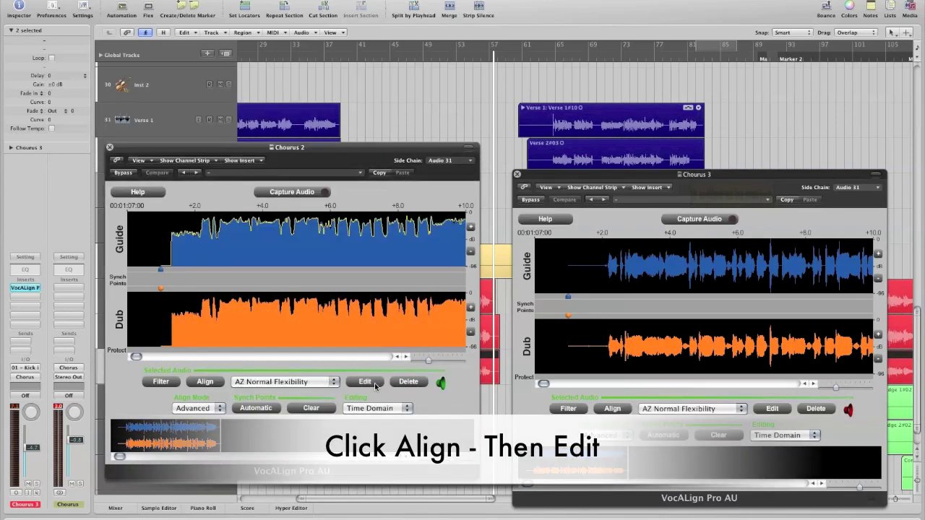
Step: Align the Chorus 3 dub to its guide, switch to Edit, and rearrange the plug-in windows
click(612, 408)
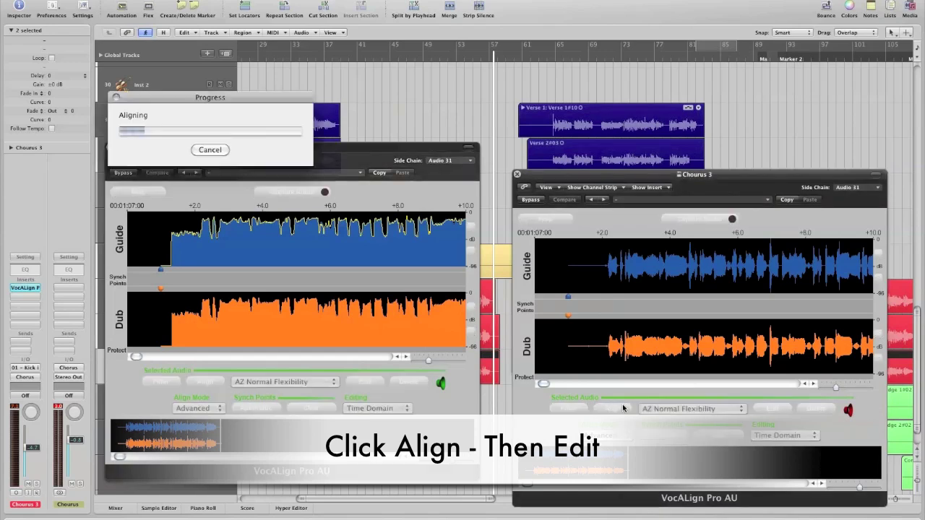
click(772, 408)
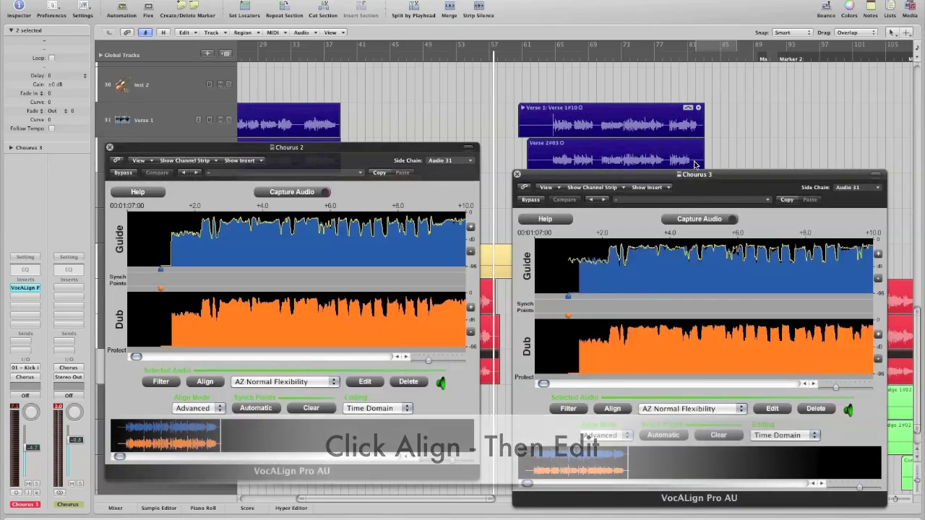
drag(698, 178, 196, 195)
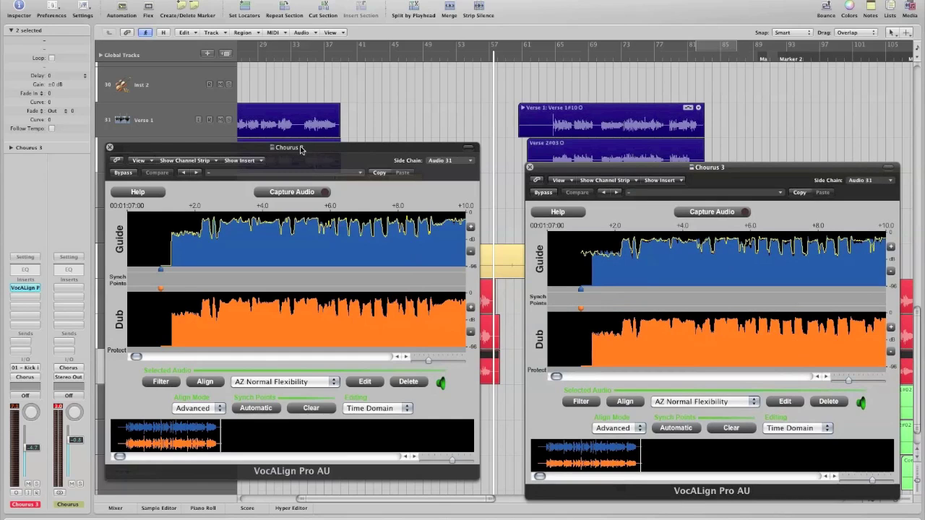
drag(301, 150, 728, 163)
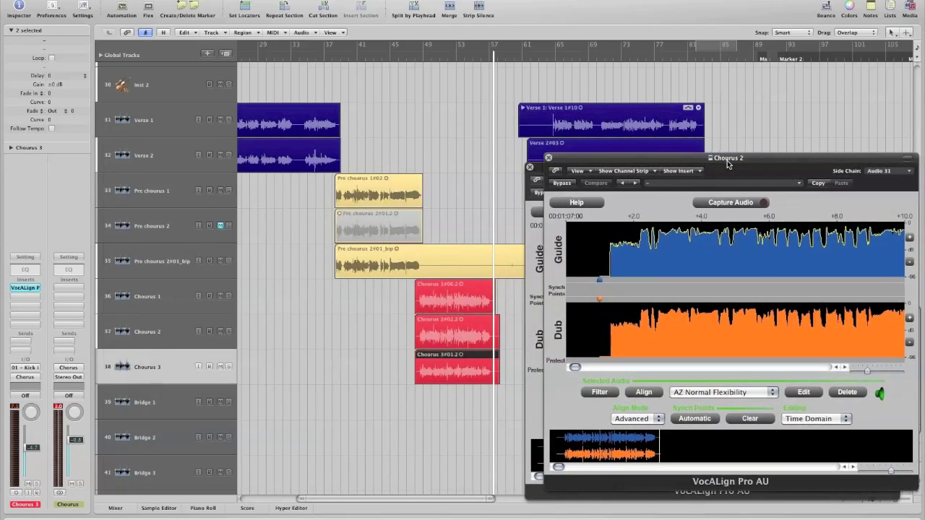
Step: Select the Chorus 1–3 tracks and play the song from earlier than the chorus
click(415, 58)
click(148, 331)
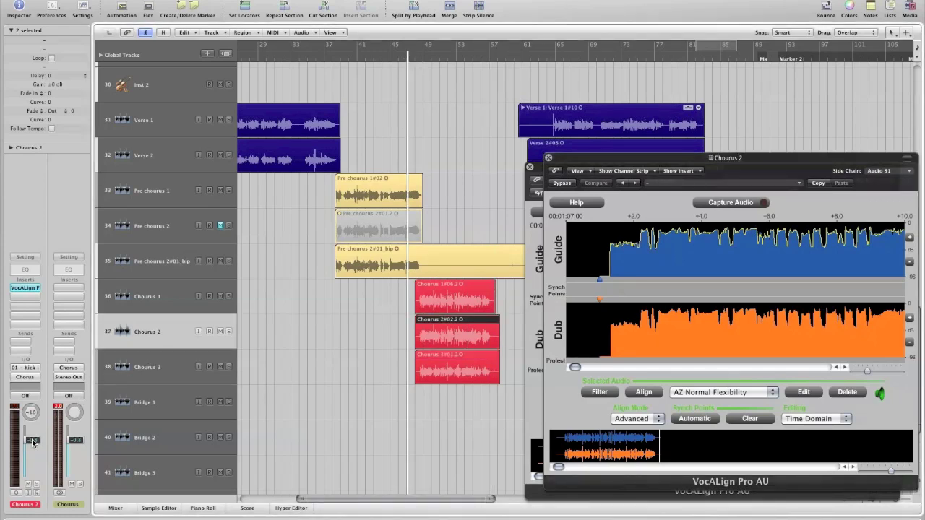
click(120, 378)
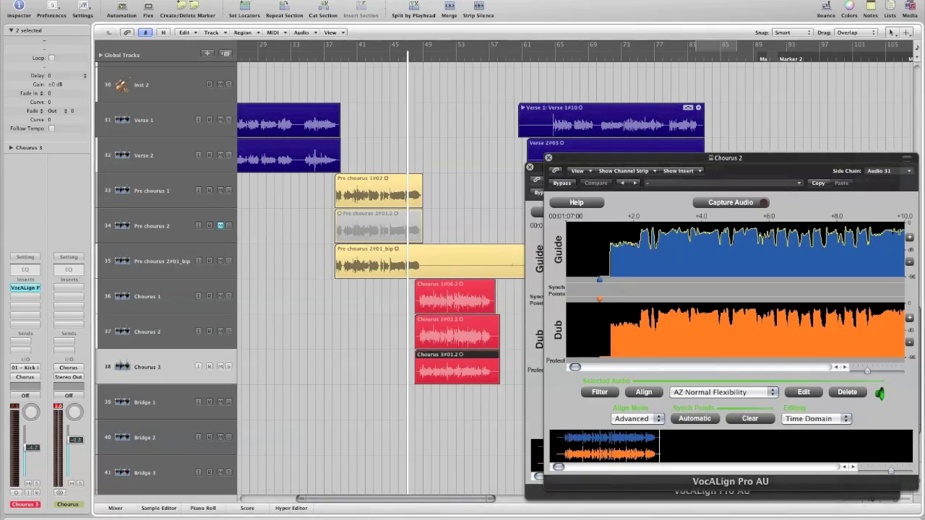
click(146, 312)
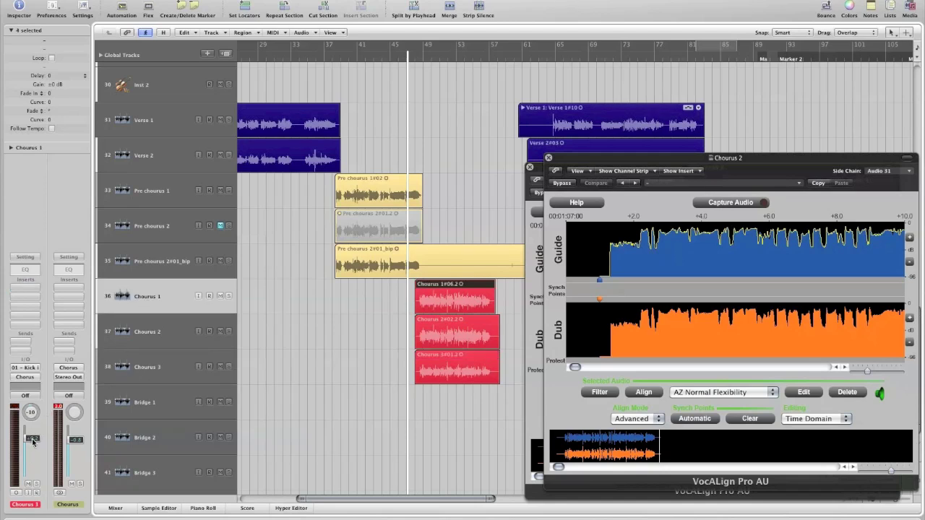
click(377, 55)
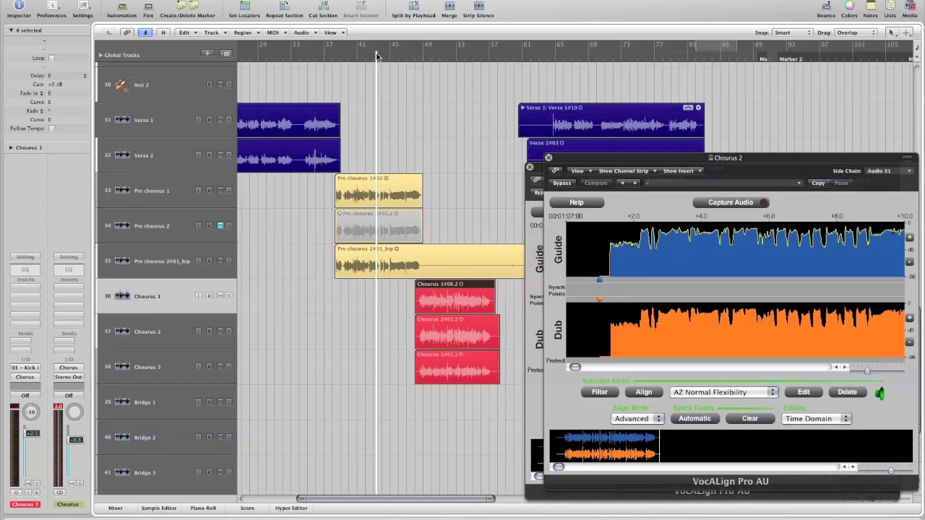
key(space)
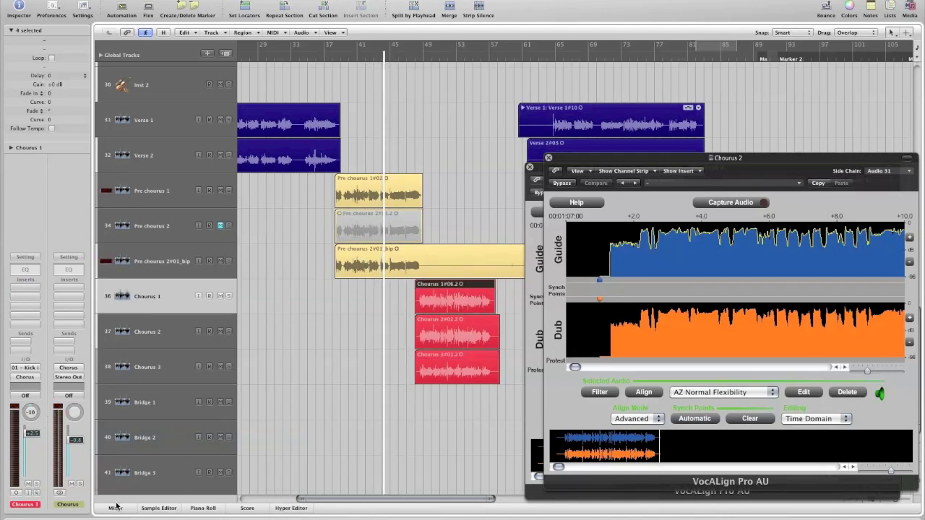
Step: Check the Chorus 1–3 channel strips in the Mixer, then close it
click(116, 509)
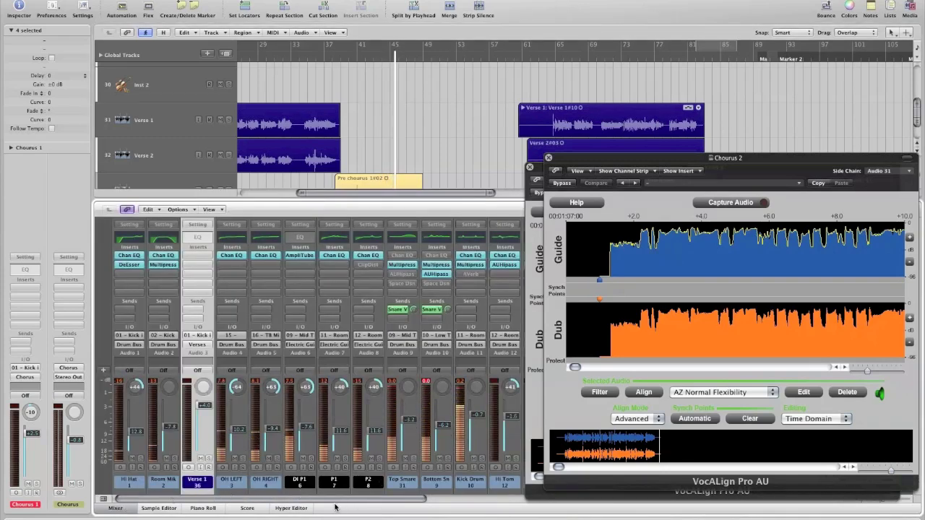
scroll(465, 432, right, 10)
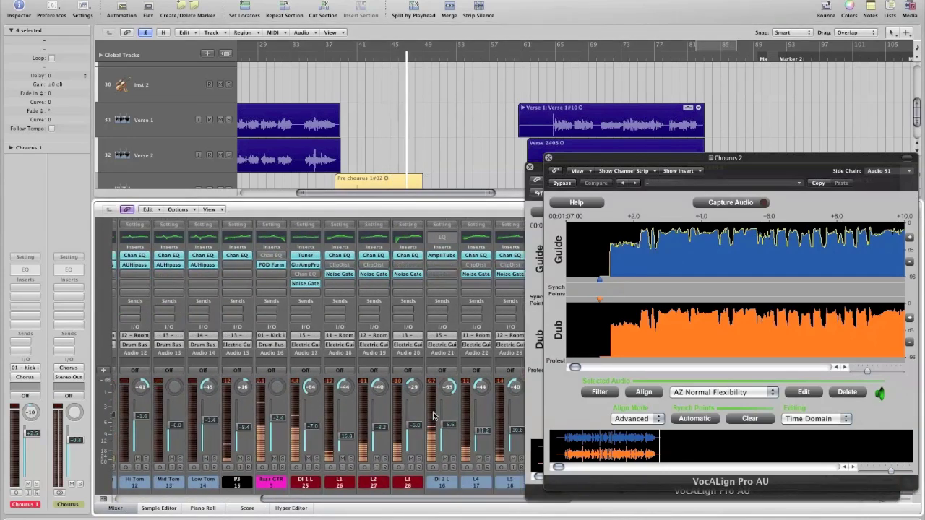
scroll(466, 431, right, 3)
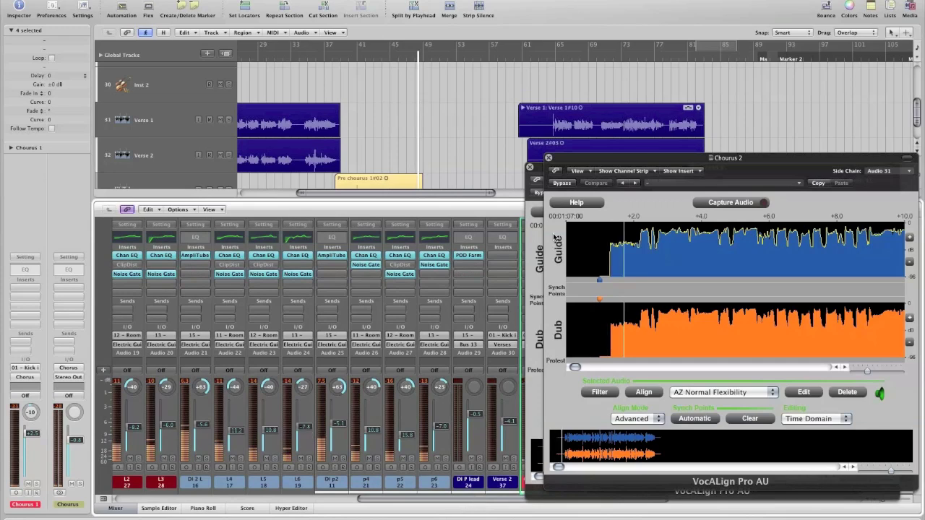
drag(407, 501, 549, 510)
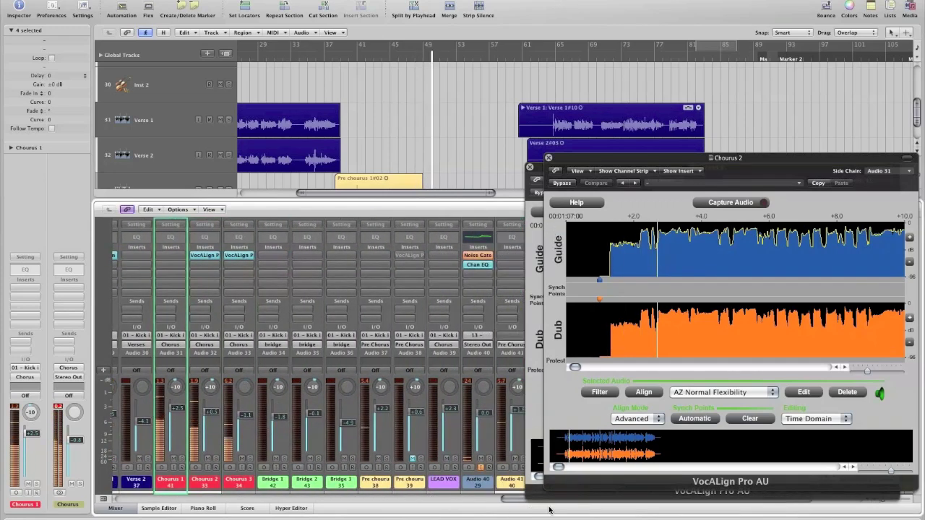
shift+click(248, 485)
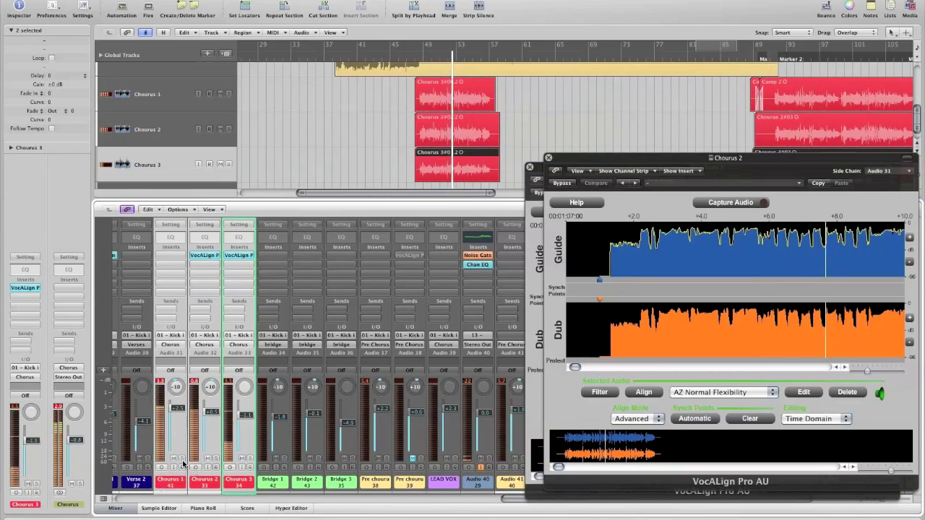
click(182, 459)
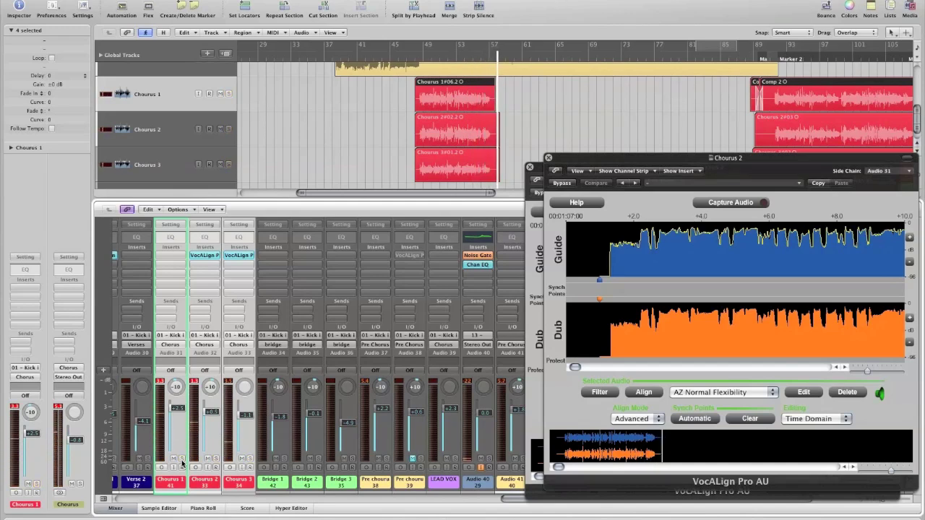
click(134, 512)
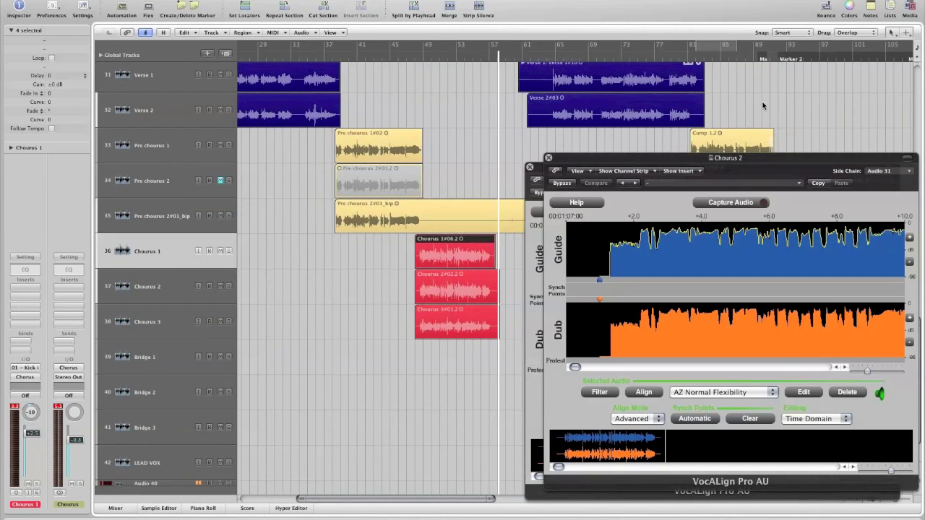
Step: Bounce the Chorus 2 region in place onto a new track
click(457, 289)
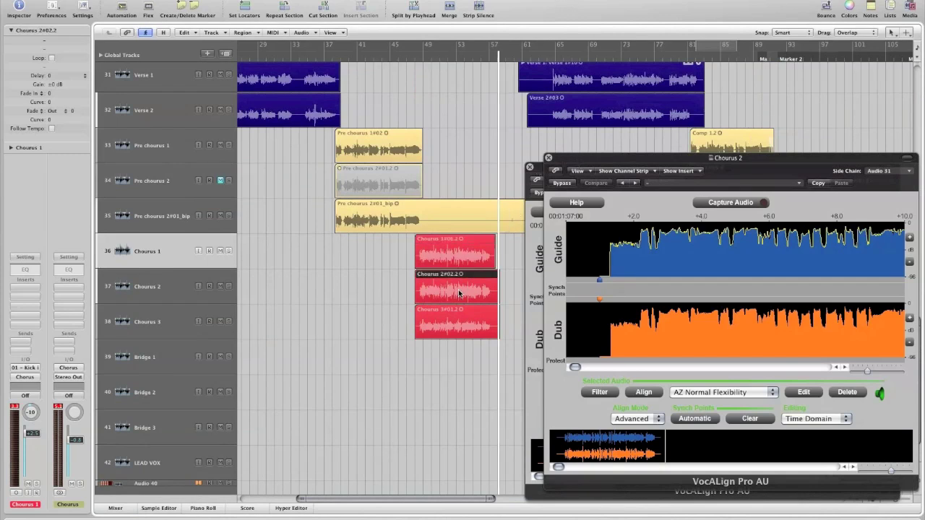
right_click(457, 289)
click(471, 301)
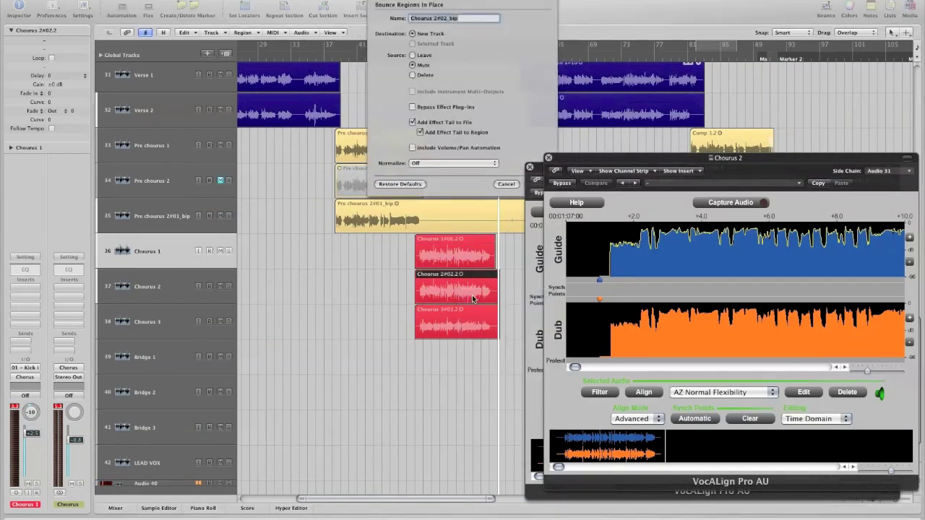
key(Escape)
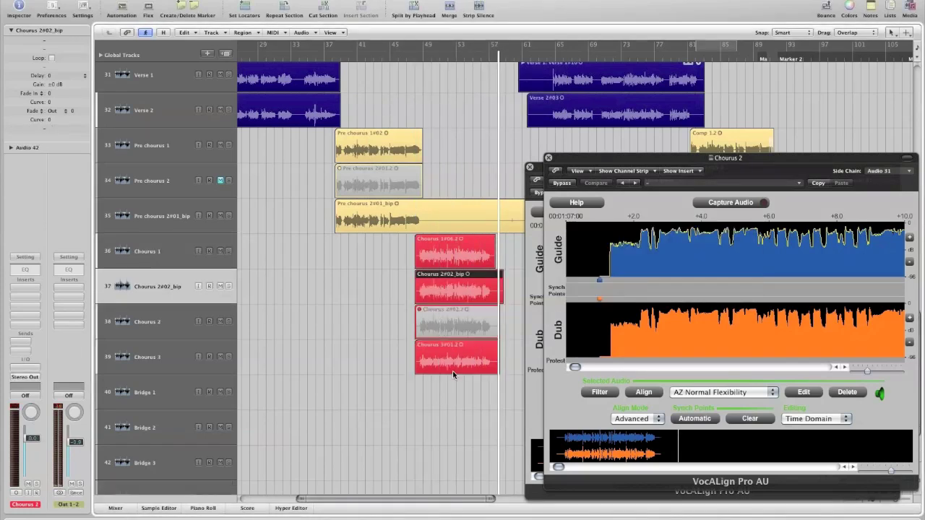
Step: Bounce the Chorus 3 region in place onto a new track, leaving the original muted
click(455, 365)
right_click(457, 365)
click(462, 362)
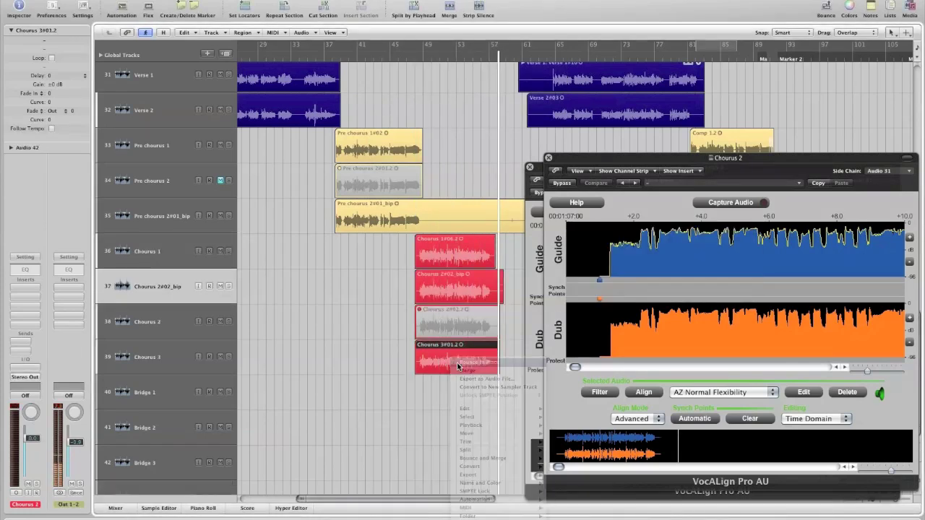
key(Return)
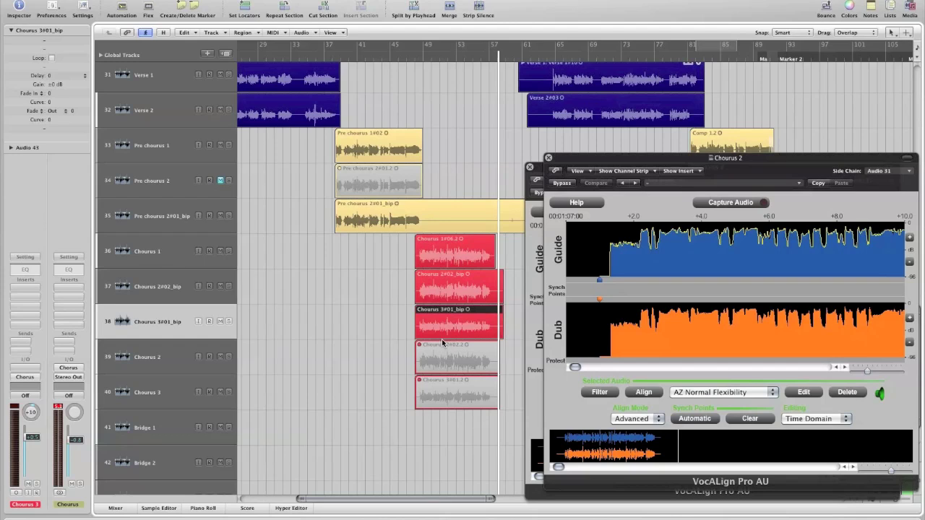
Step: Delete the muted Chorus 2 and 3 originals and move the bounced regions onto those tracks
click(471, 382)
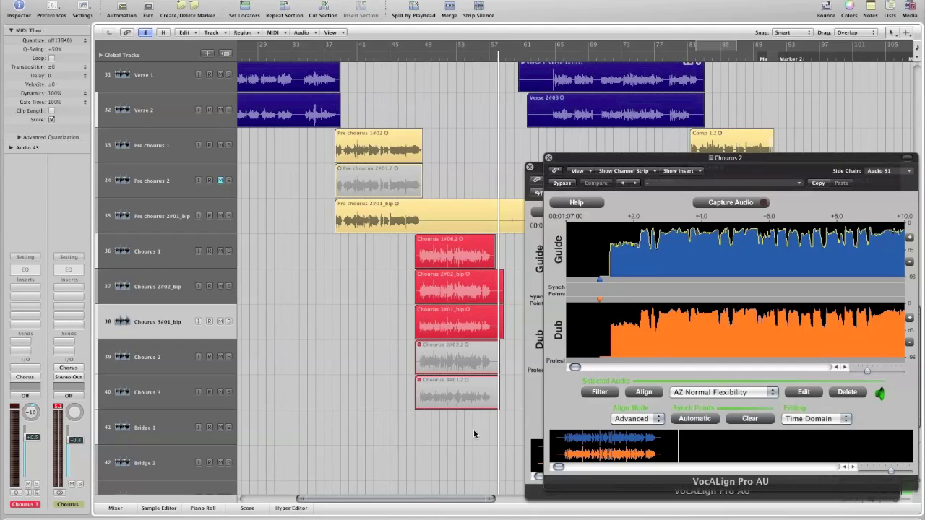
shift+click(466, 365)
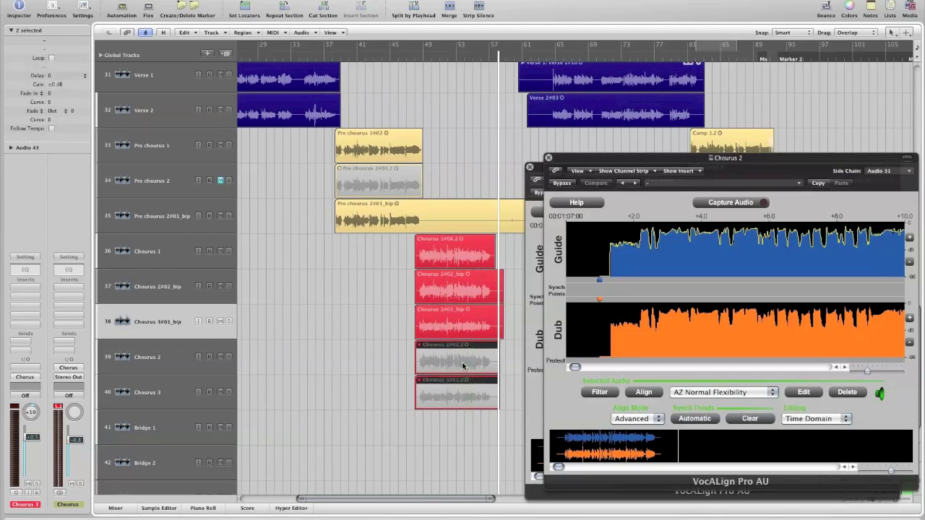
key(Delete)
click(460, 325)
shift+click(459, 287)
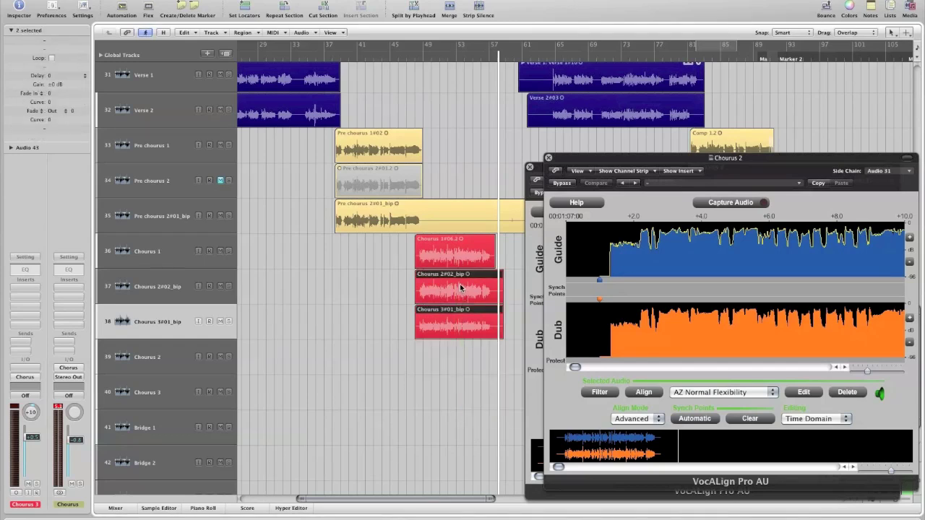
drag(461, 287, 460, 365)
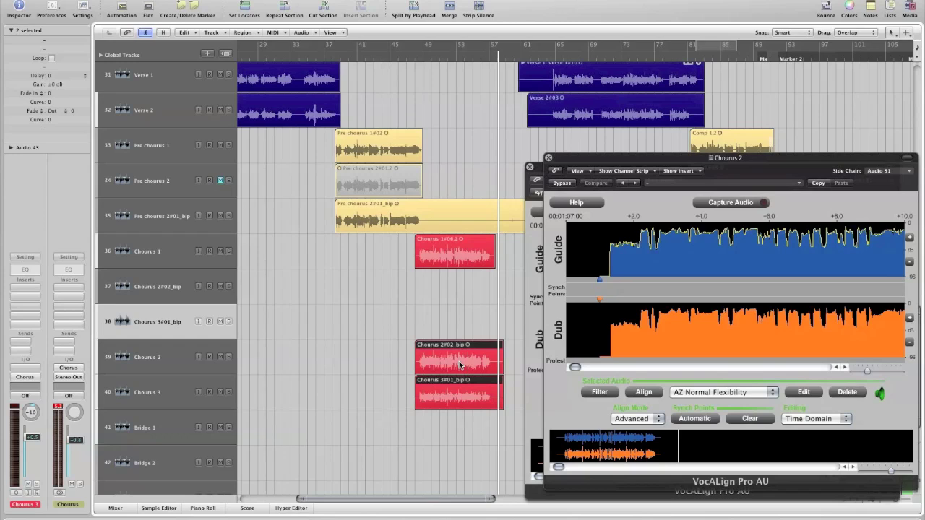
Step: Delete the empty Chorus 2#02_bip and Chorus 3#01_bip tracks
click(187, 295)
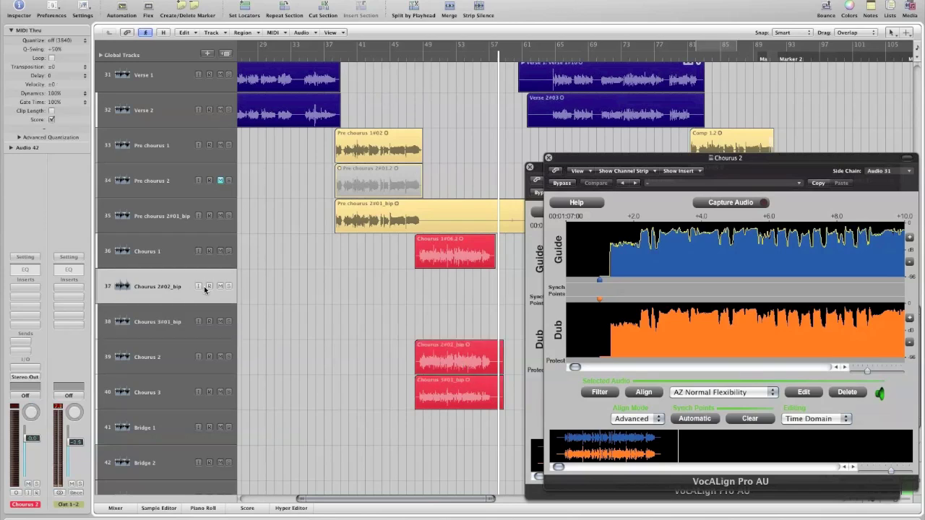
key(super+BackSpace)
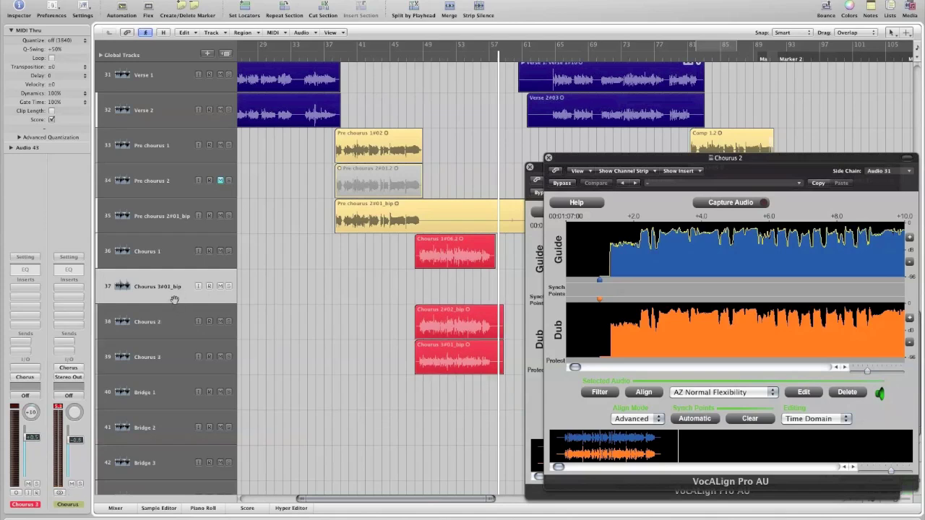
key(super+BackSpace)
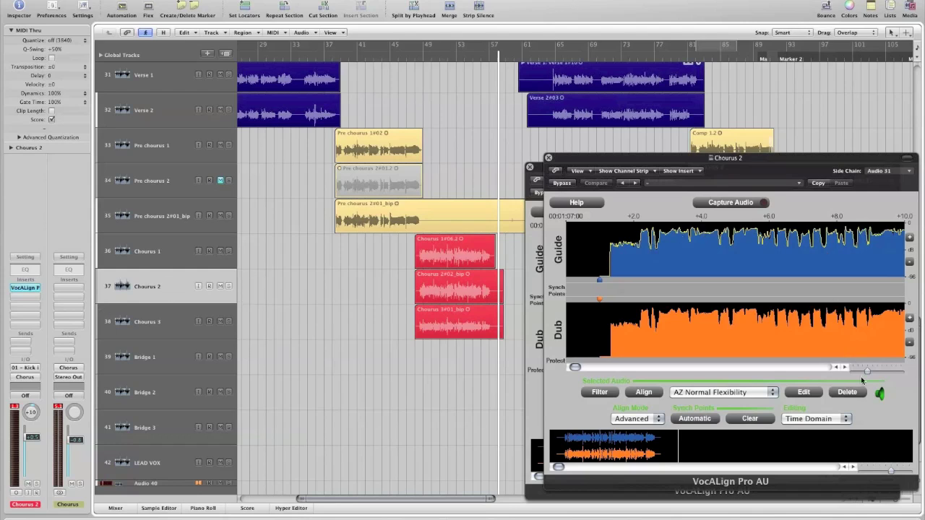
Step: Clear VocALign's captured audio and remove the VocALign plug-in from Chorus 2 and Chorus 3
click(861, 392)
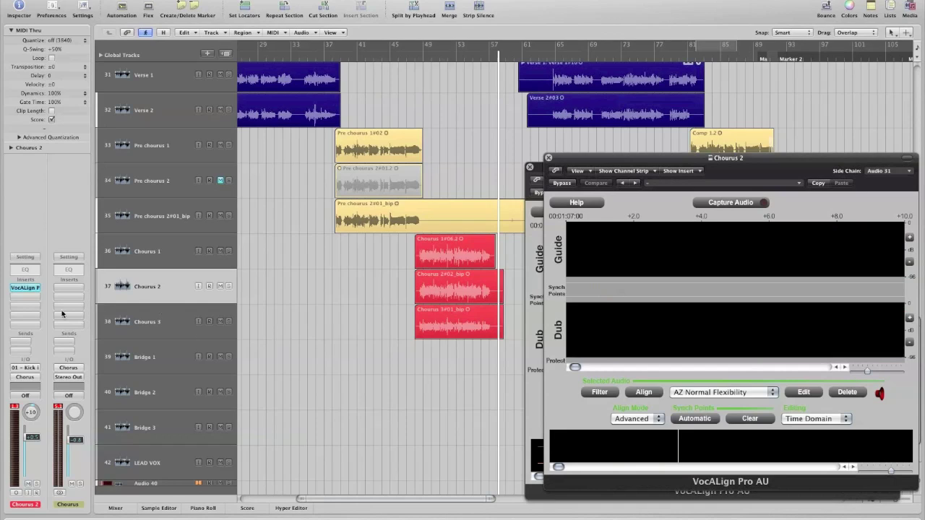
click(24, 288)
click(25, 292)
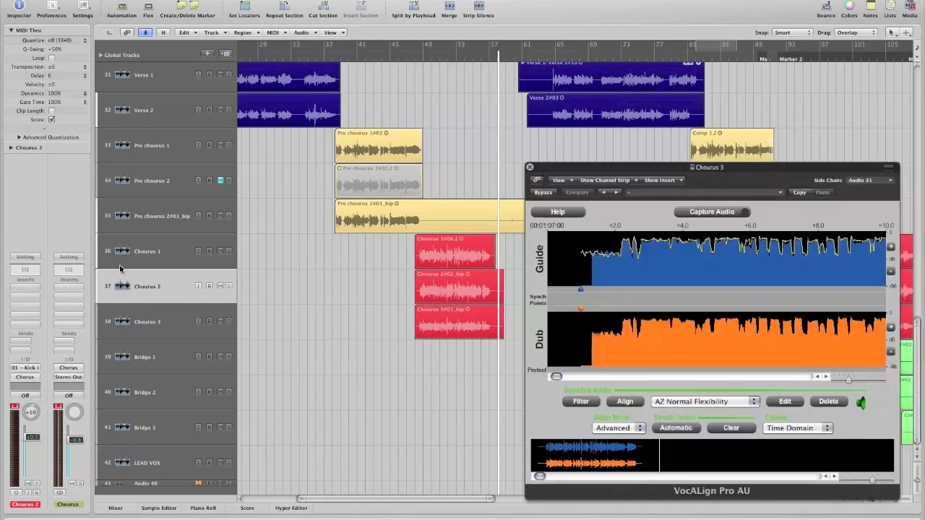
click(143, 318)
click(26, 288)
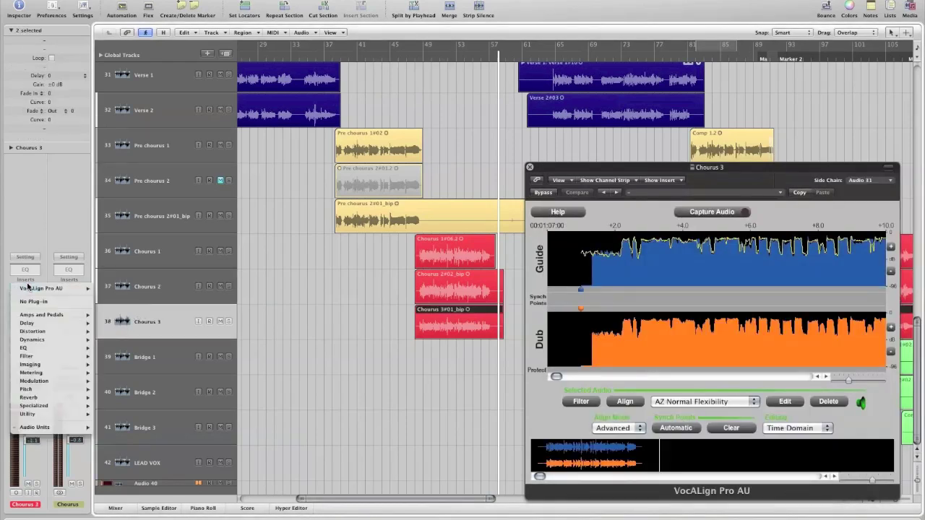
click(36, 302)
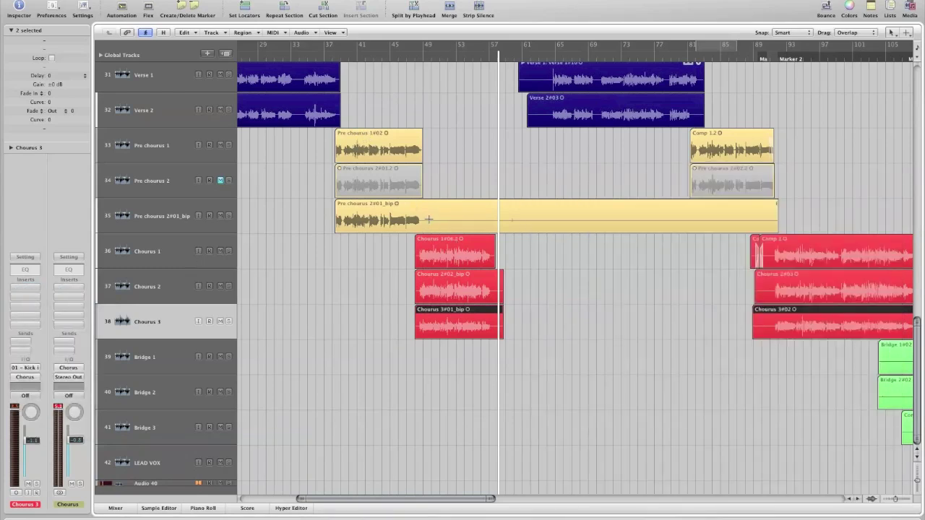
Step: Cut the middle section out of the Pre chorus 2#01_bip region and return the playhead to the verses
drag(429, 219, 586, 223)
click(585, 223)
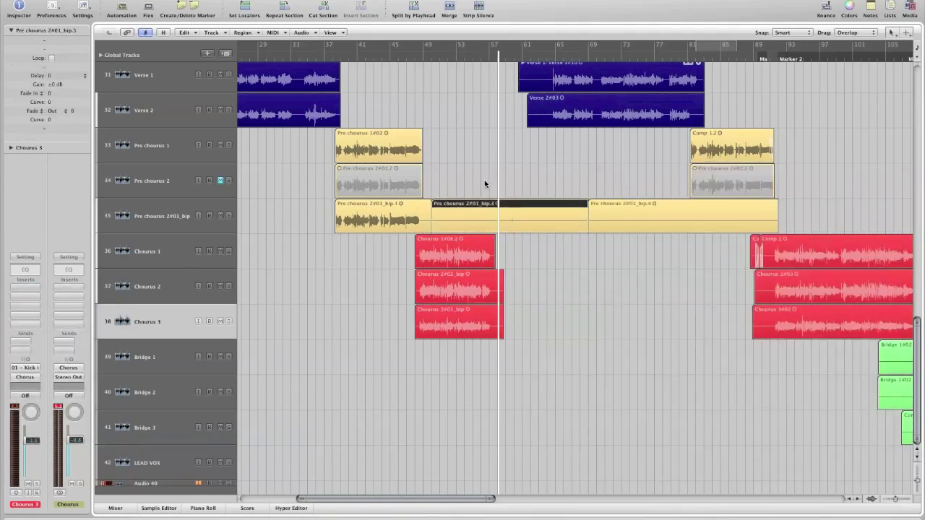
key(Delete)
click(330, 57)
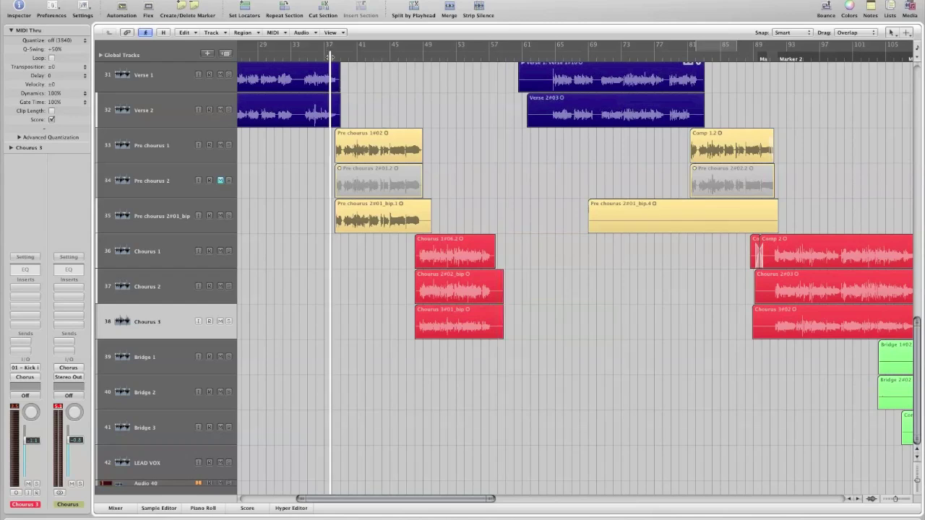
click(279, 62)
Step: Play from the verses to hear the bounced Chorus 2 and 3 doubles, then select Chorus 1
key(space)
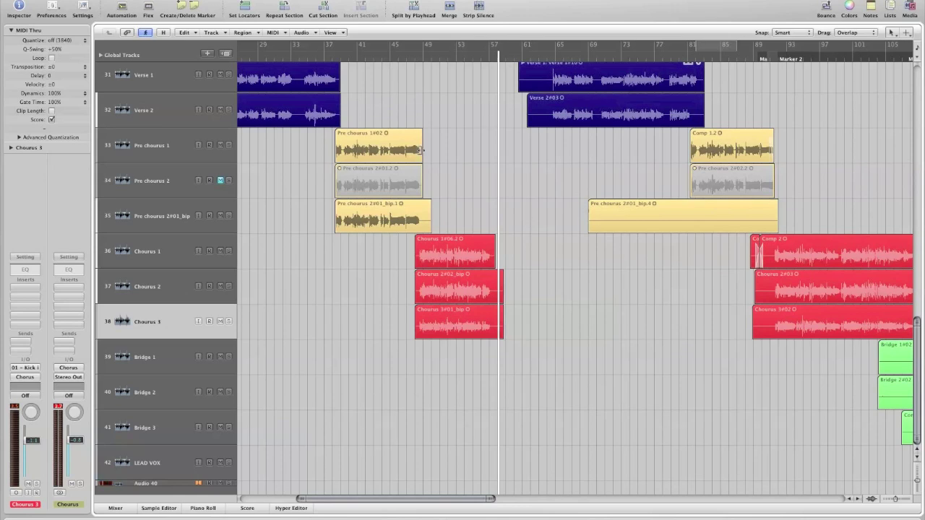
click(133, 257)
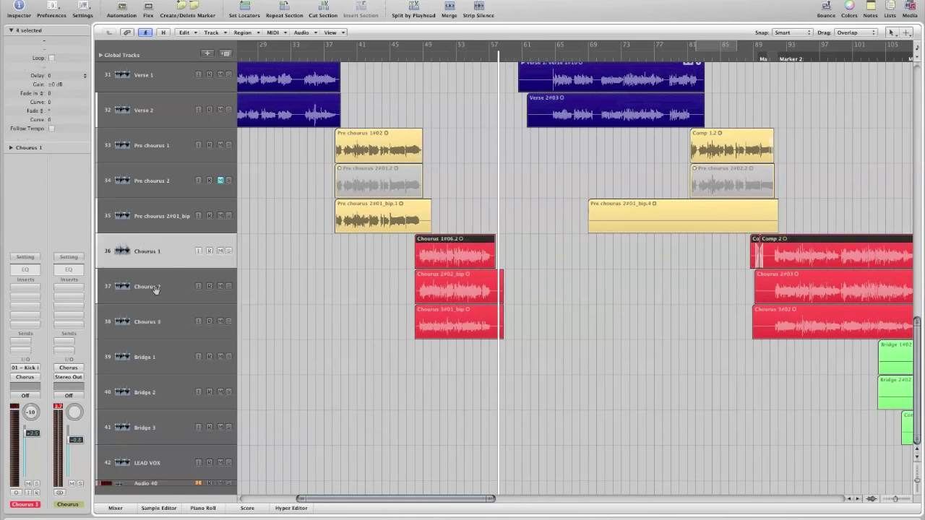